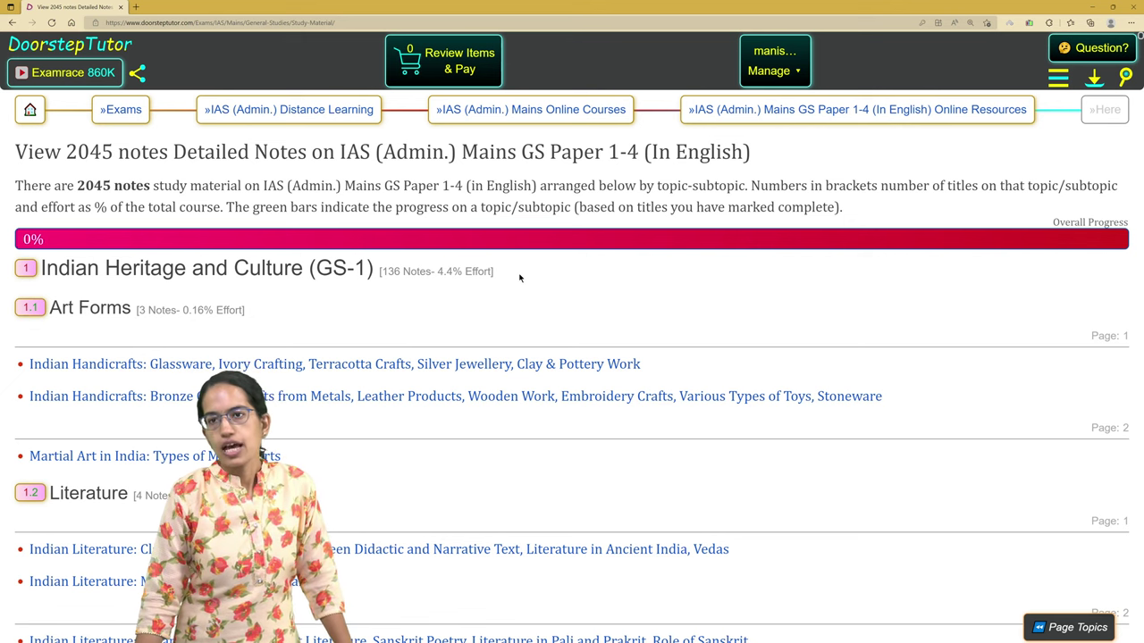
Open the 'Indian Literature: Classification' note and read down to the Mahabharata and Ramayana section
scroll(518, 277, "down", 3)
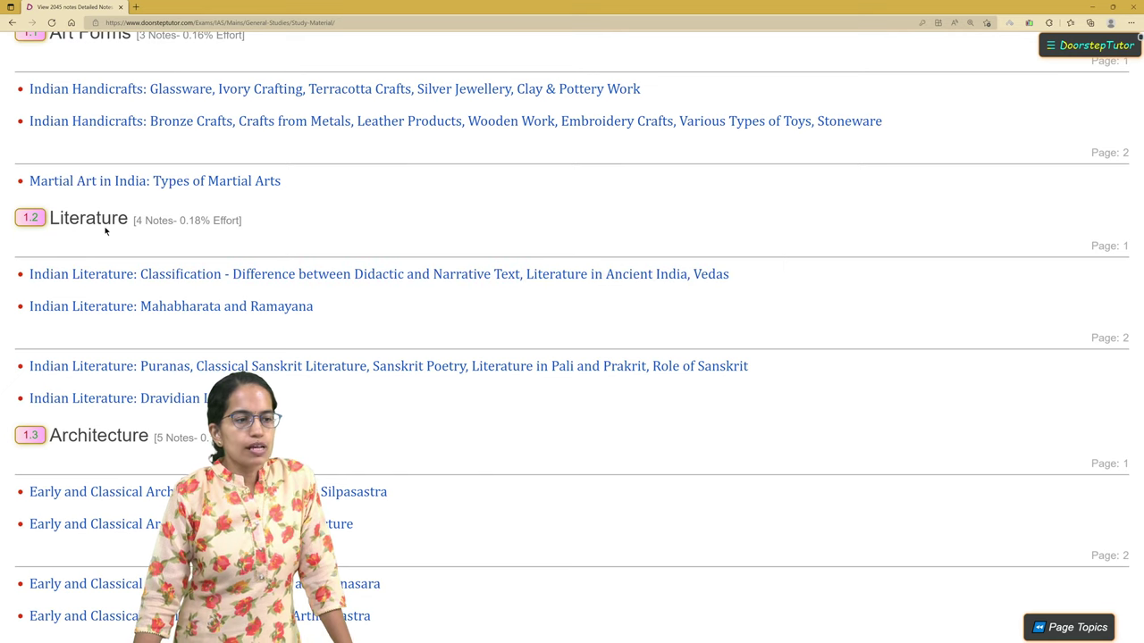
left_click(114, 276)
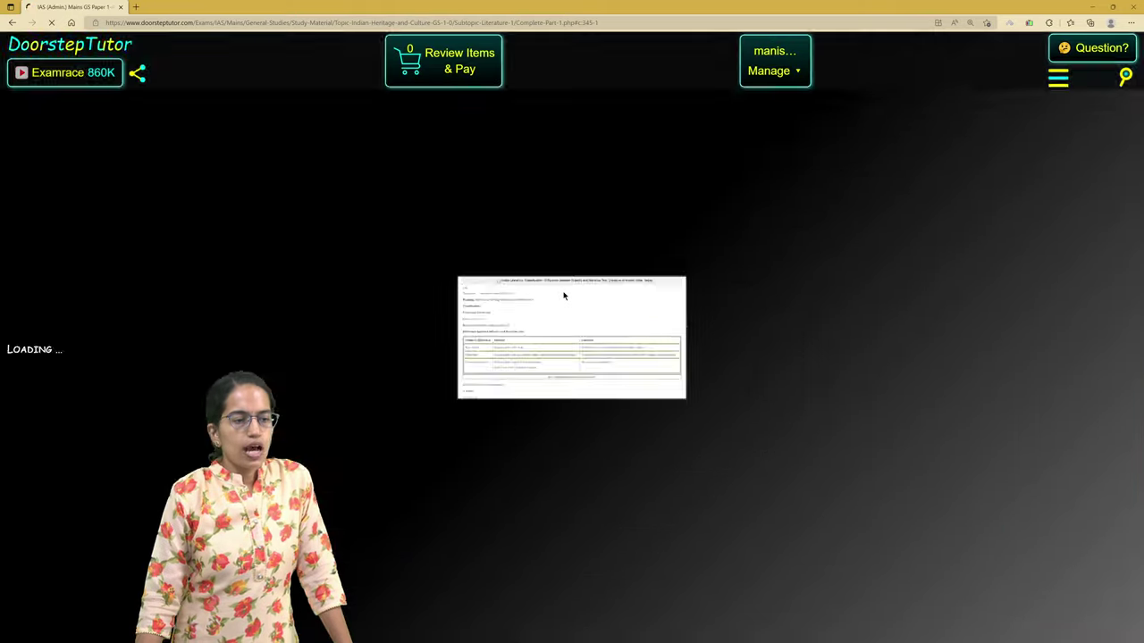
scroll(561, 290, "down", 15)
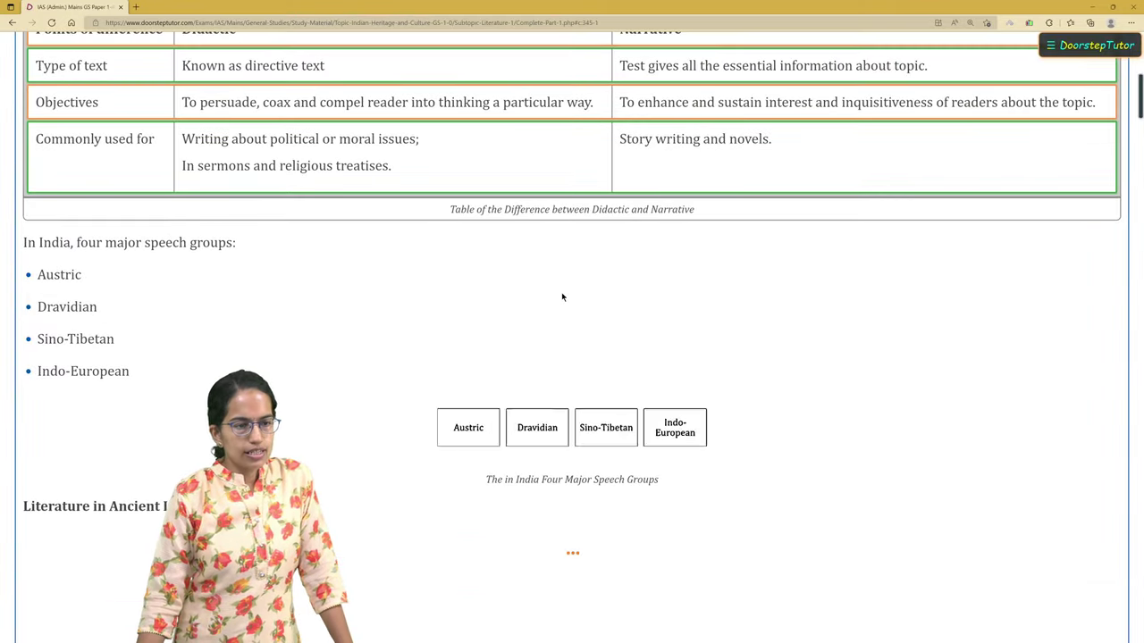
scroll(562, 296, "down", 20)
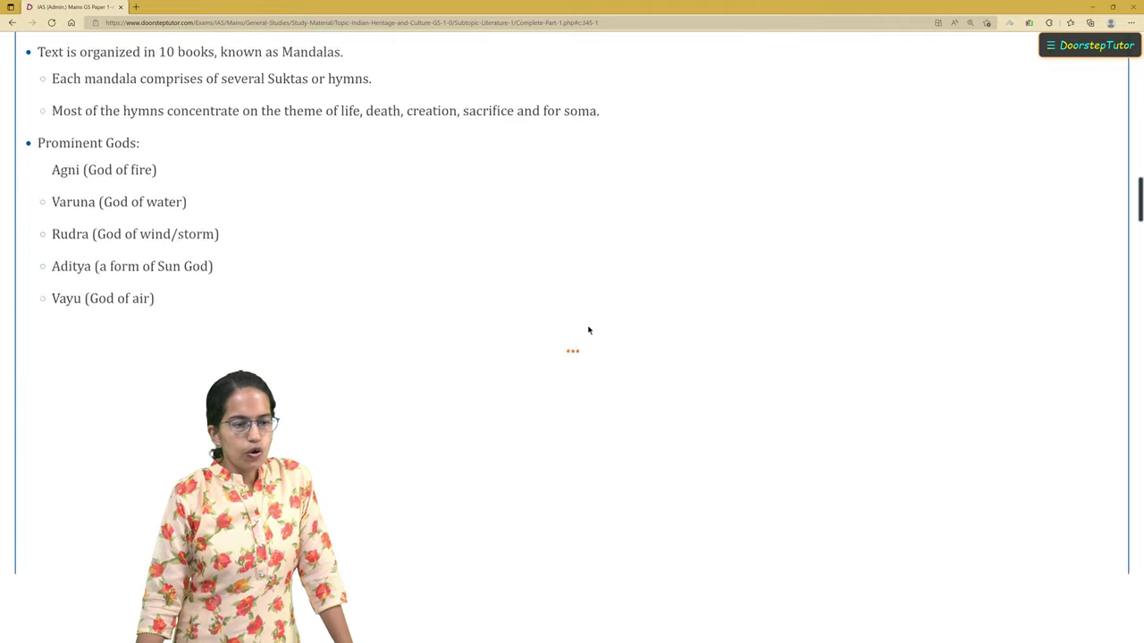
scroll(615, 357, "down", 20)
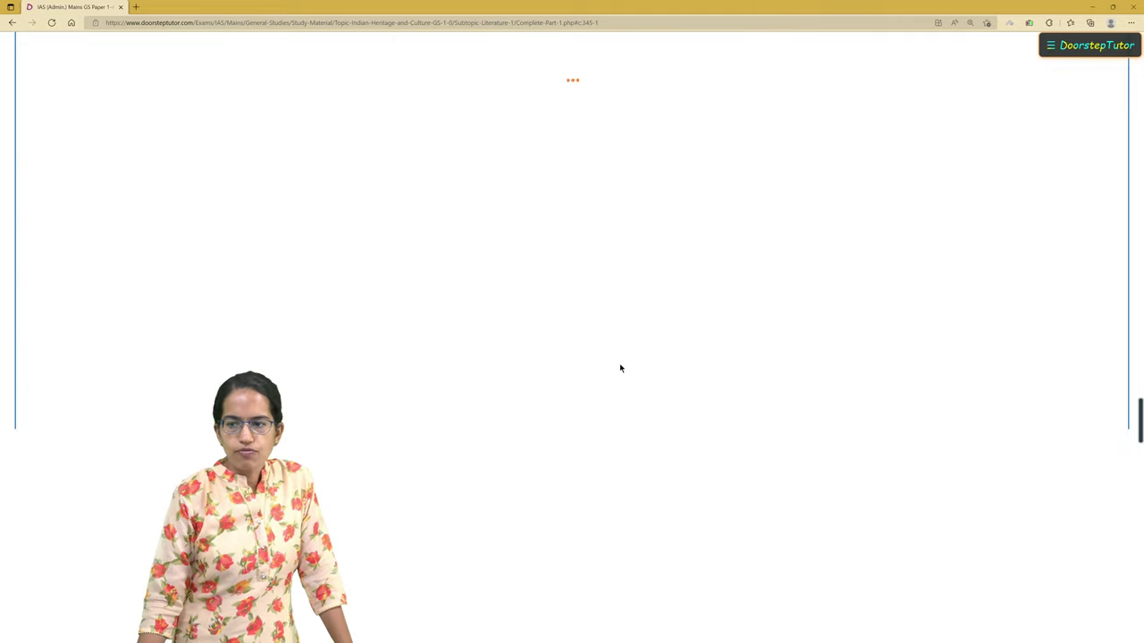
scroll(620, 369, "down", 10)
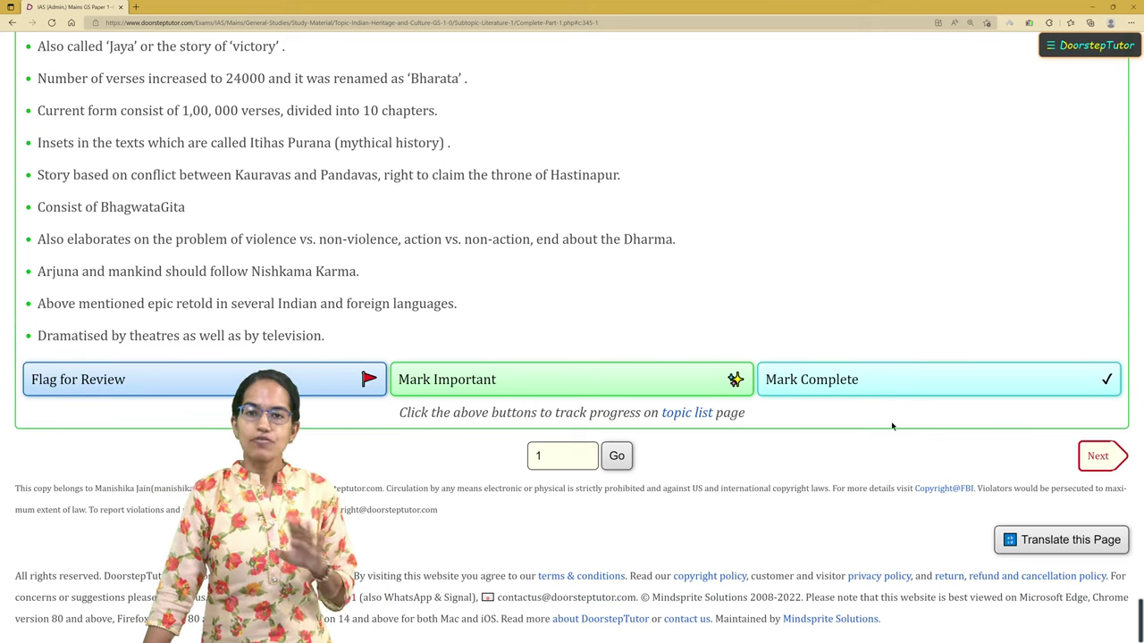
Apply Mark Complete, Mark Important and Flag for Review to the Mahabharata and Ramayana note
left_click(885, 389)
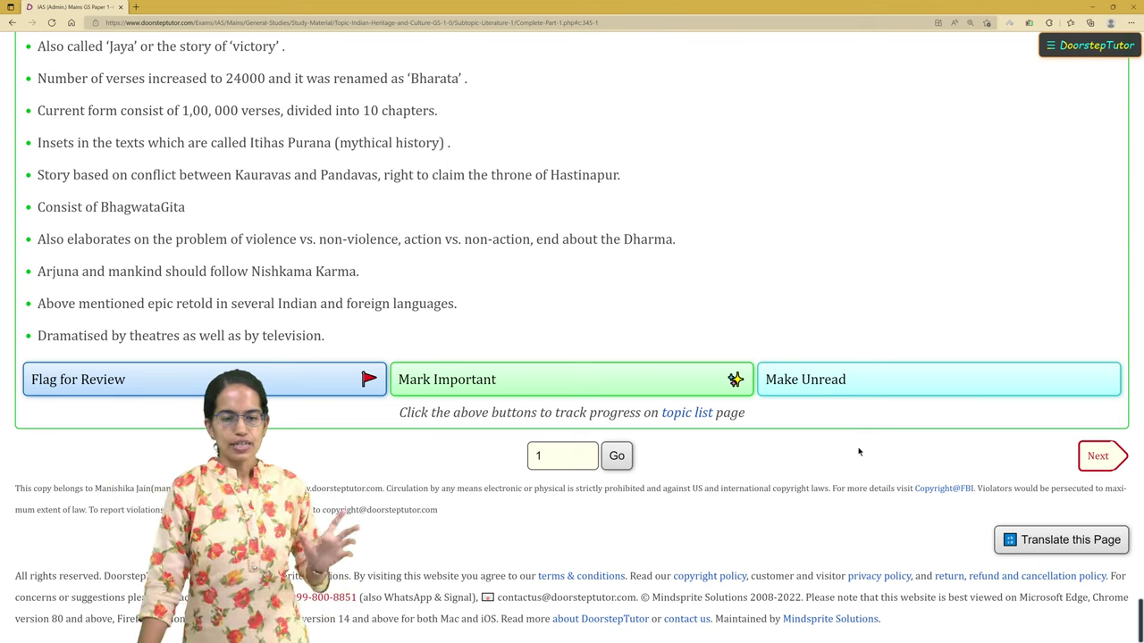
left_click(609, 390)
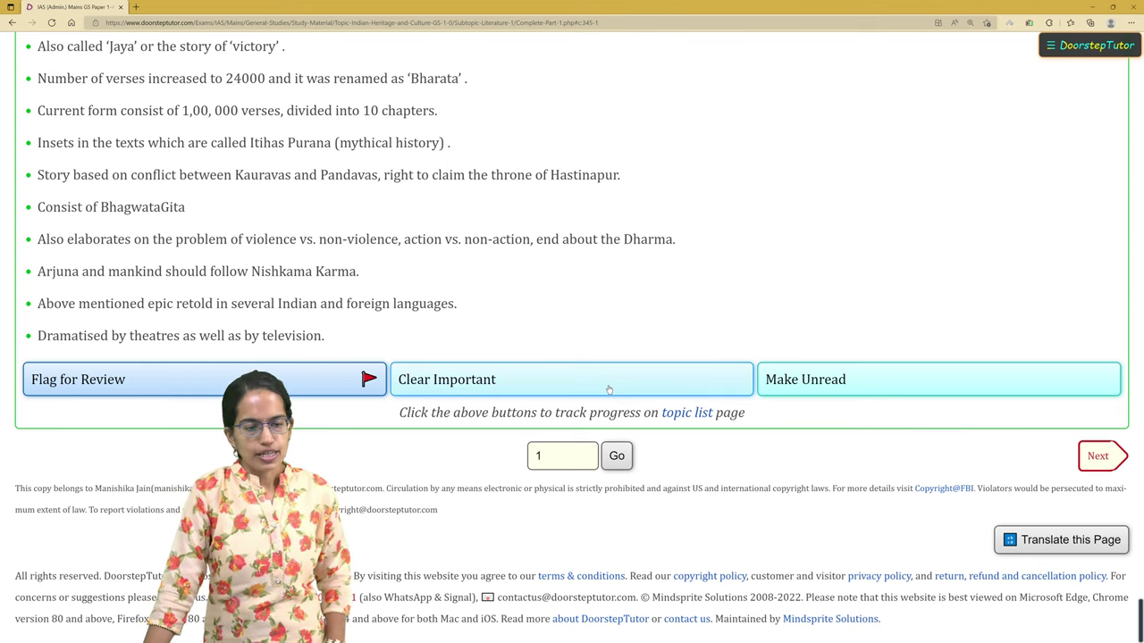
left_click(130, 382)
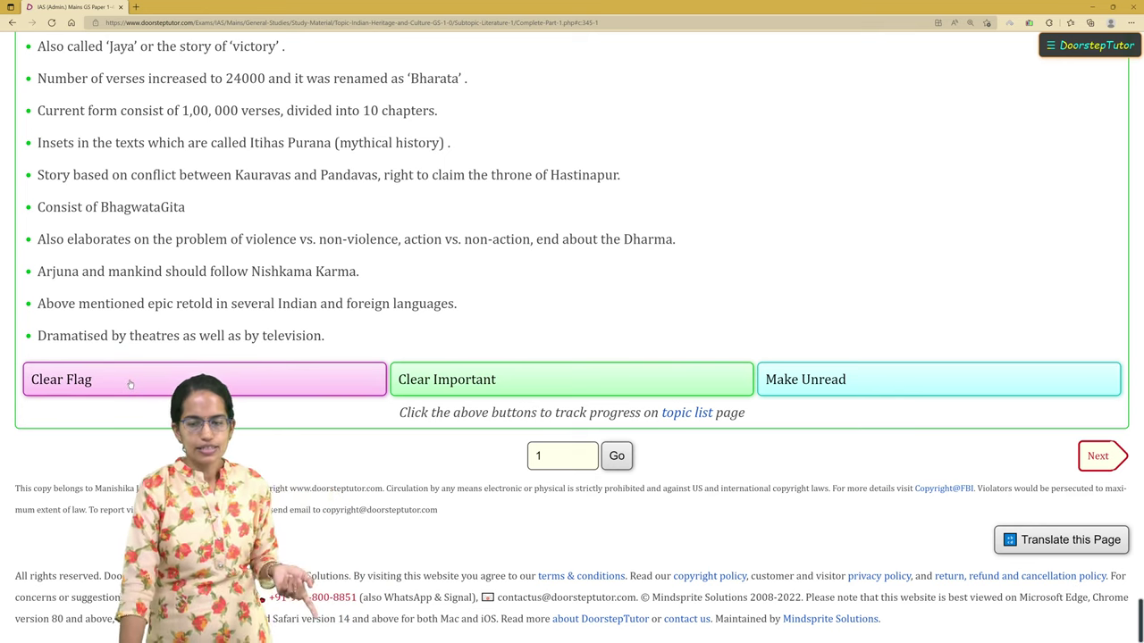
Go to page 2 and mark the Puranas and Classical Sanskrit Literature note as read
left_click(1083, 455)
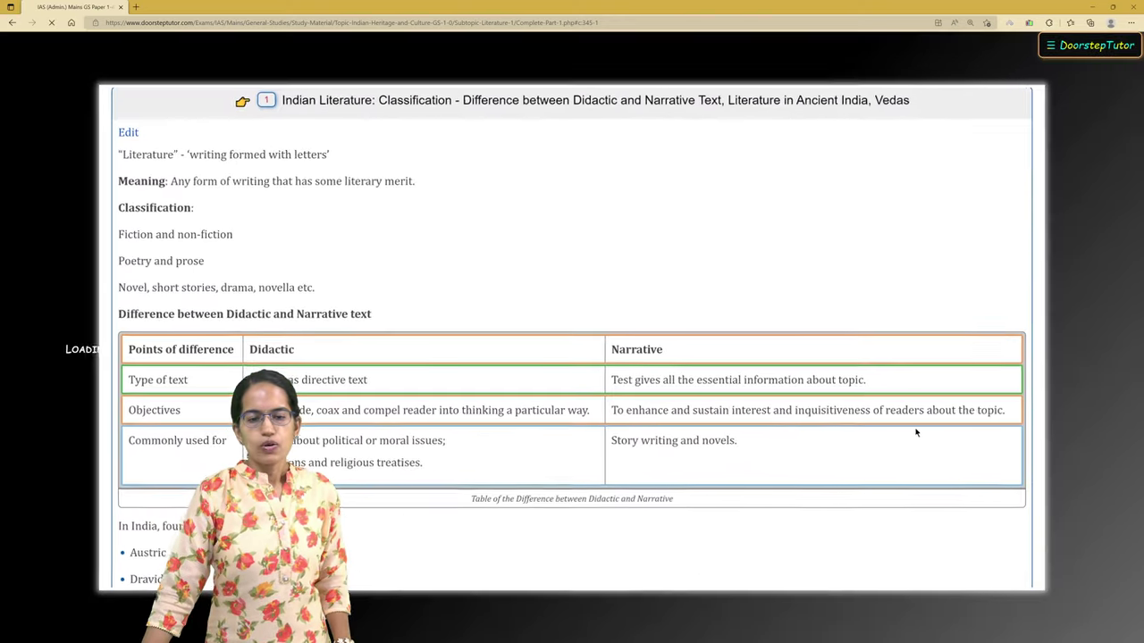
scroll(904, 433, "down", 10)
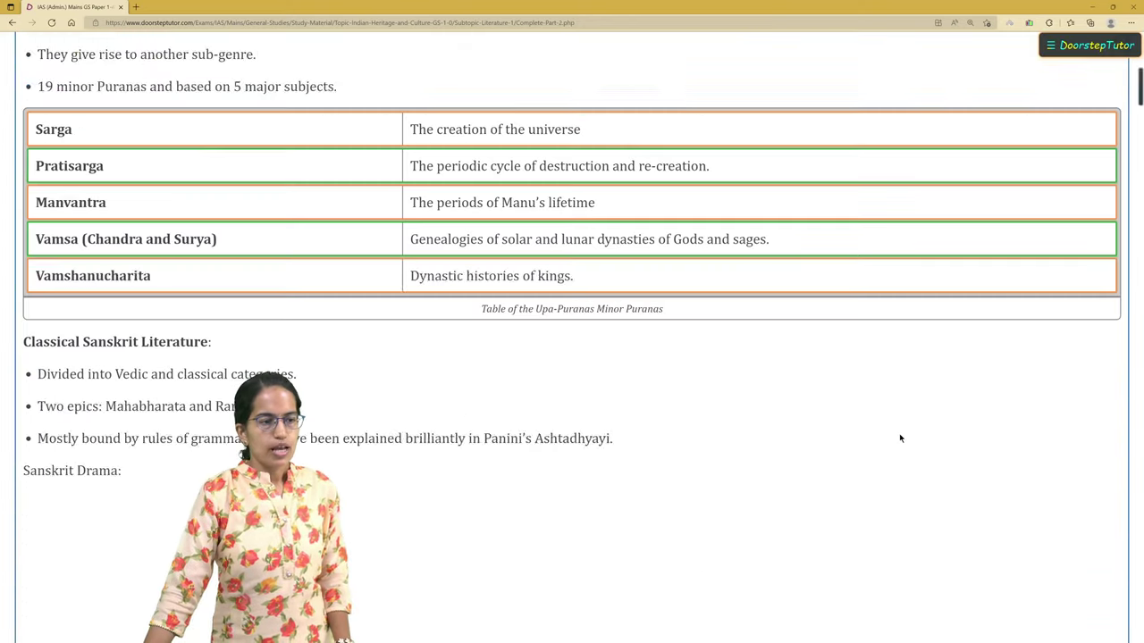
scroll(900, 438, "down", 20)
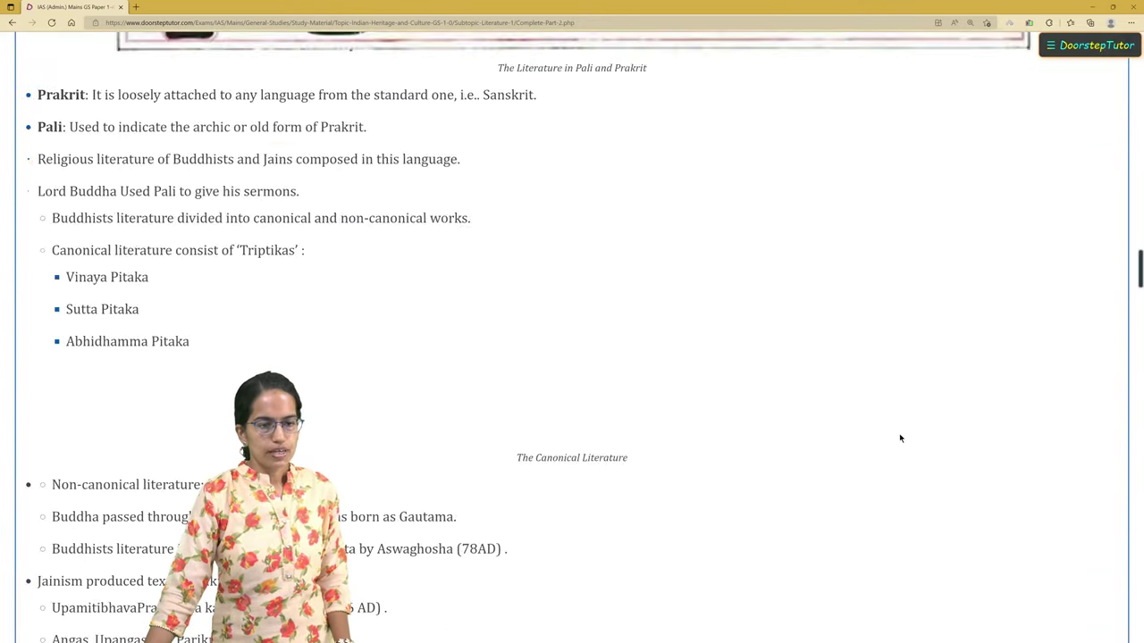
scroll(900, 438, "down", 20)
scroll(900, 438, "up", 6)
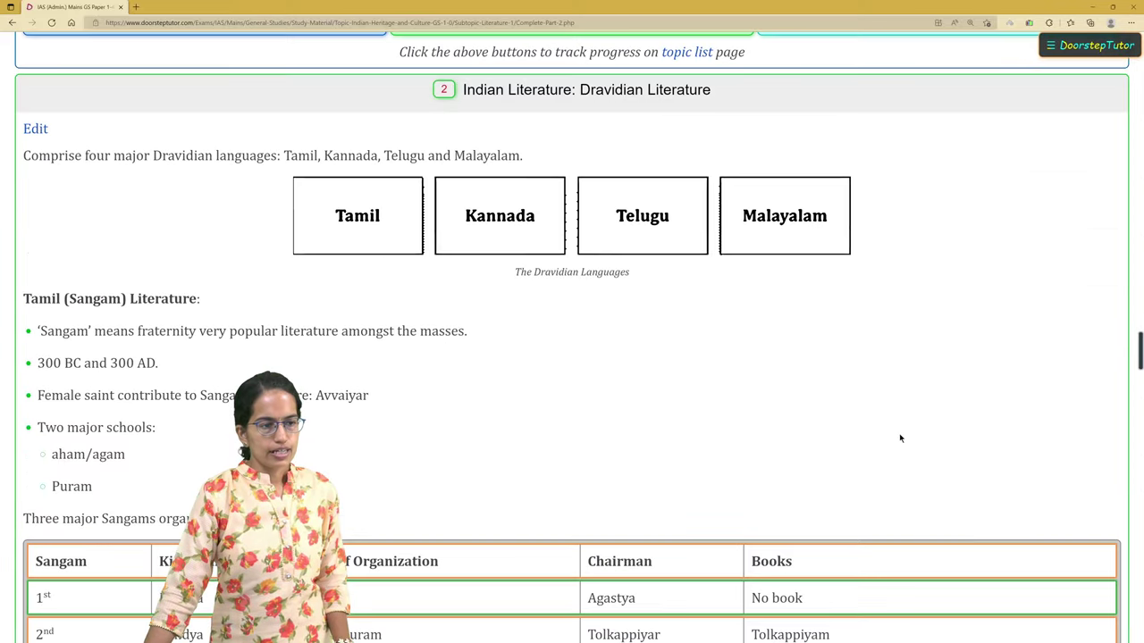
scroll(900, 438, "up", 3)
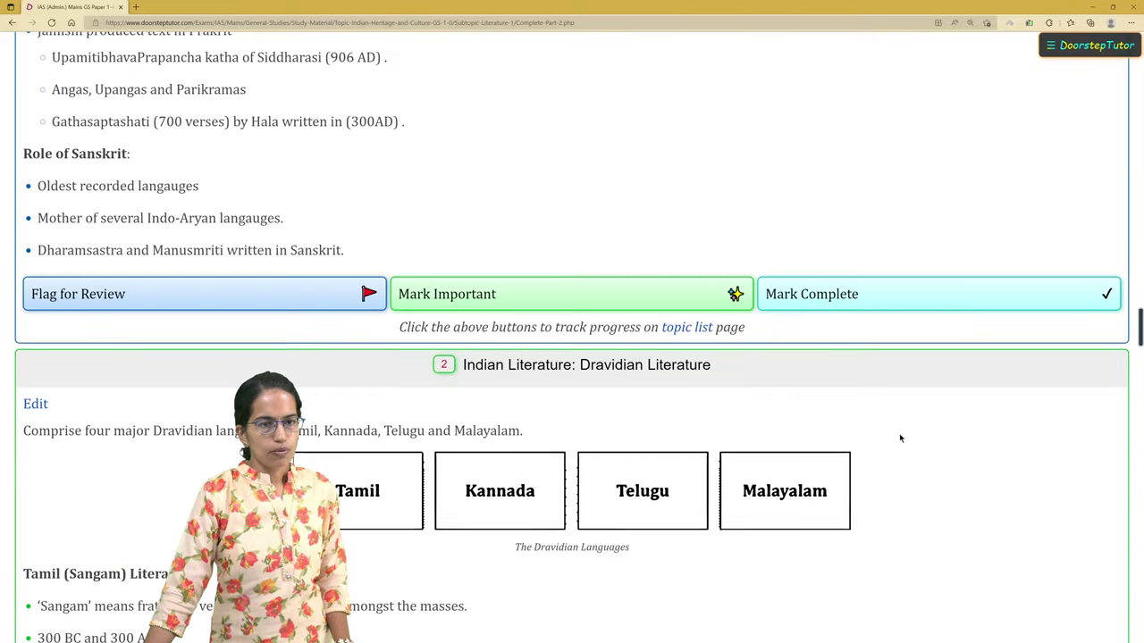
left_click(832, 300)
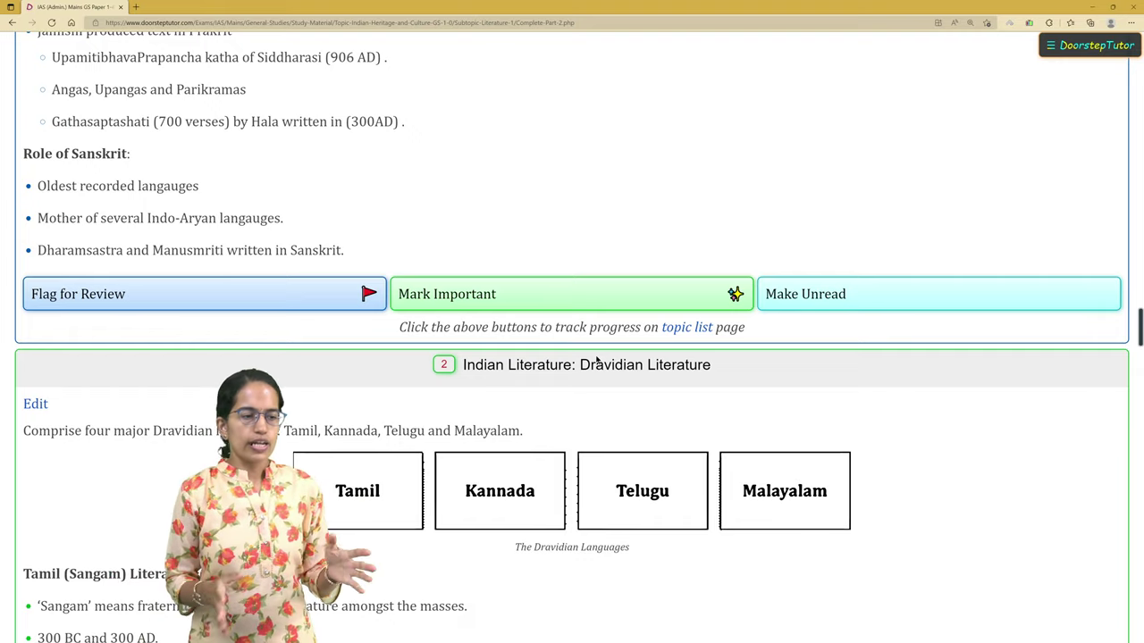
Mark the Dravidian Literature note, ending with Marathi Literature, both complete and important
scroll(597, 360, "down", 20)
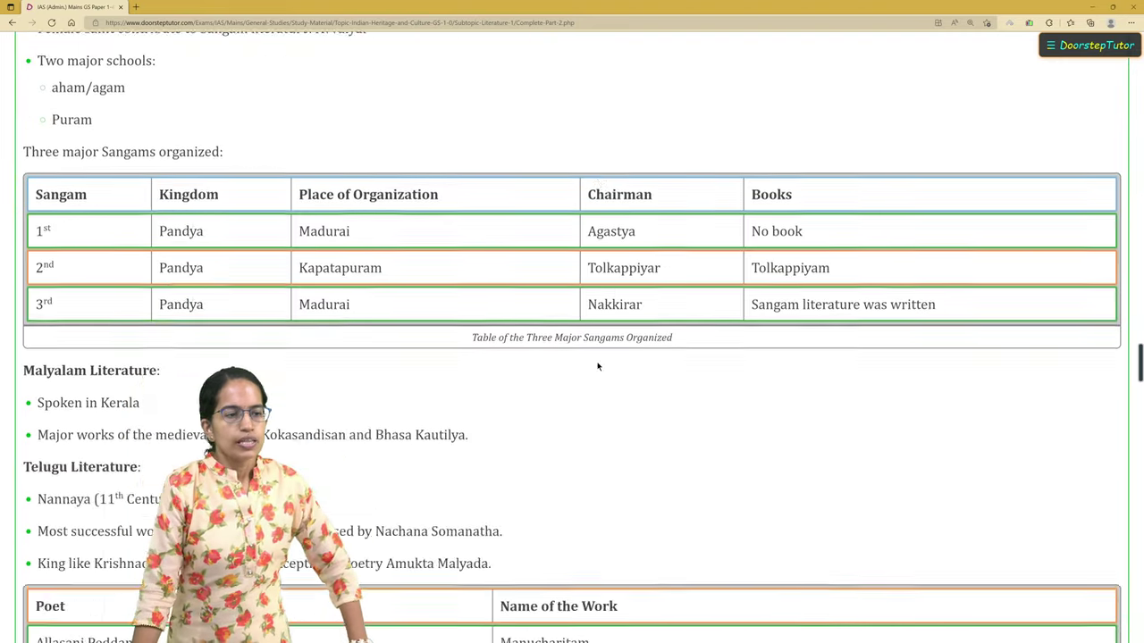
scroll(598, 369, "down", 20)
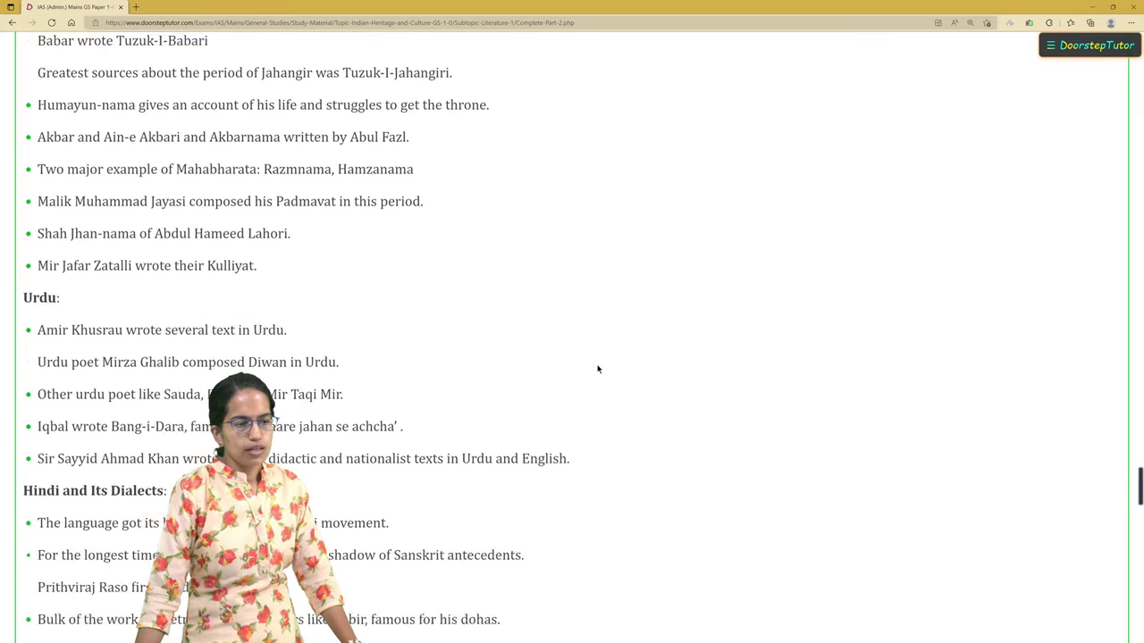
scroll(598, 370, "down", 15)
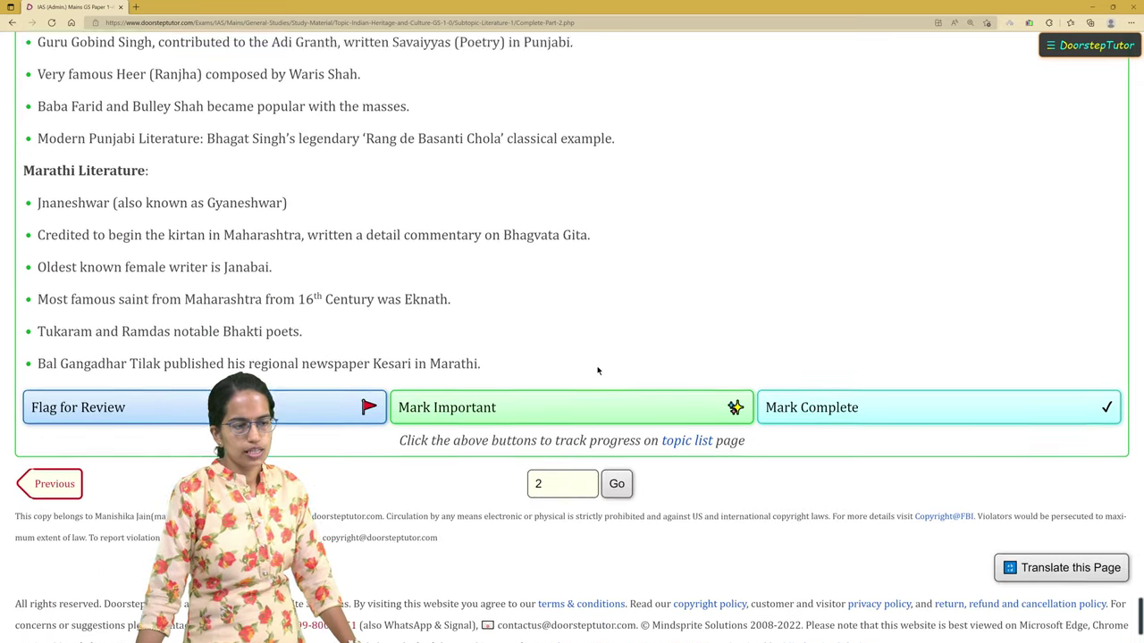
left_click(791, 381)
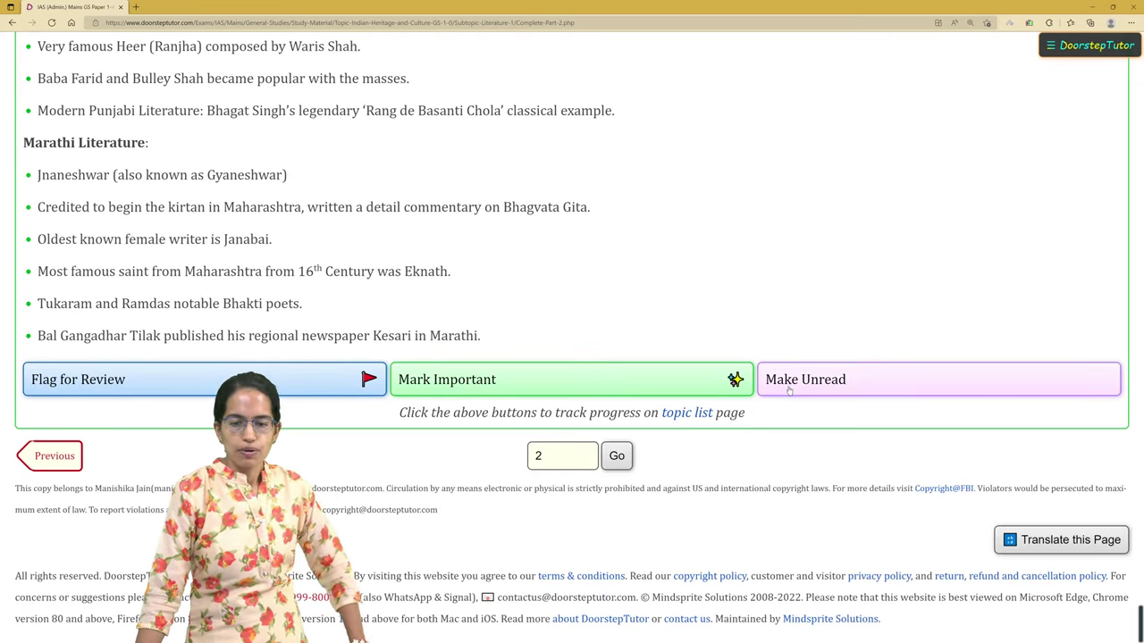
left_click(613, 392)
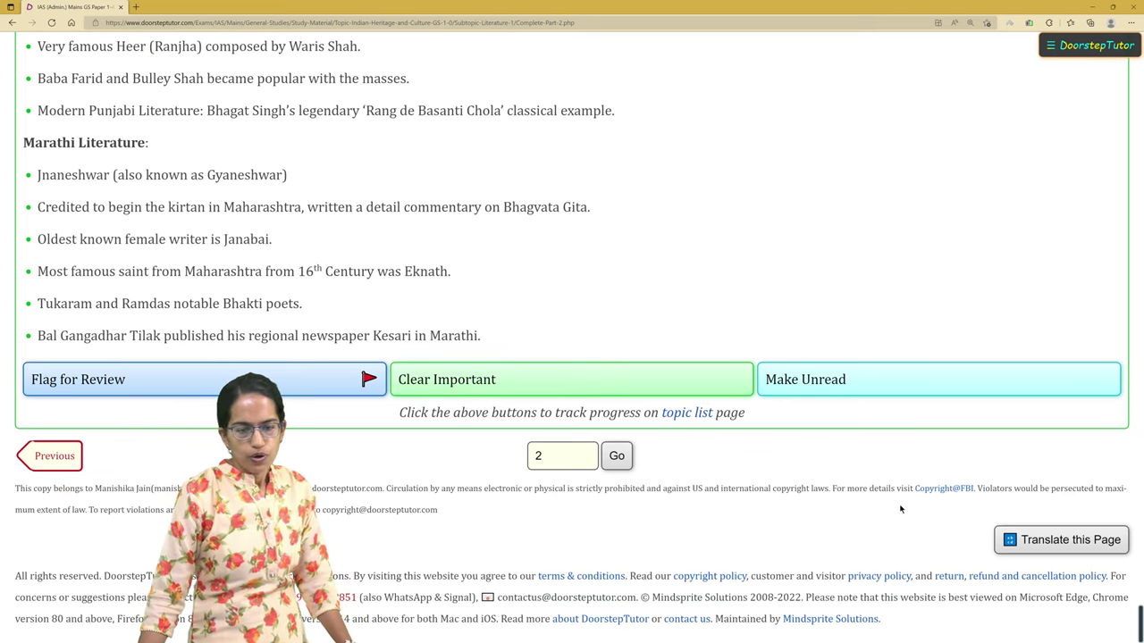
scroll(1043, 345, "up", 20)
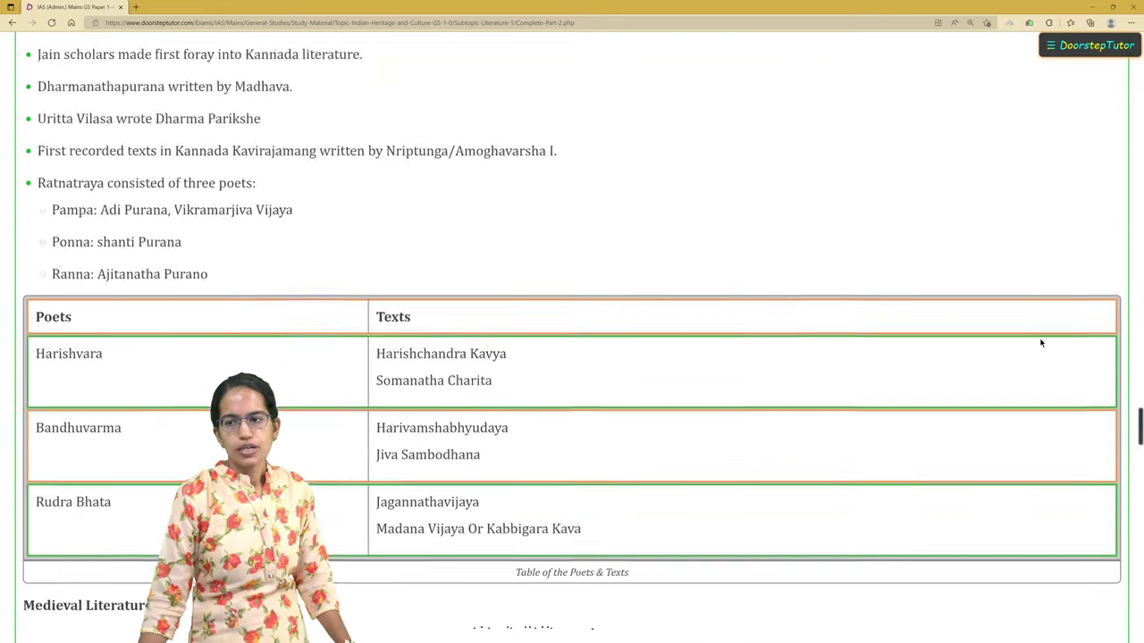
scroll(1041, 343, "up", 15)
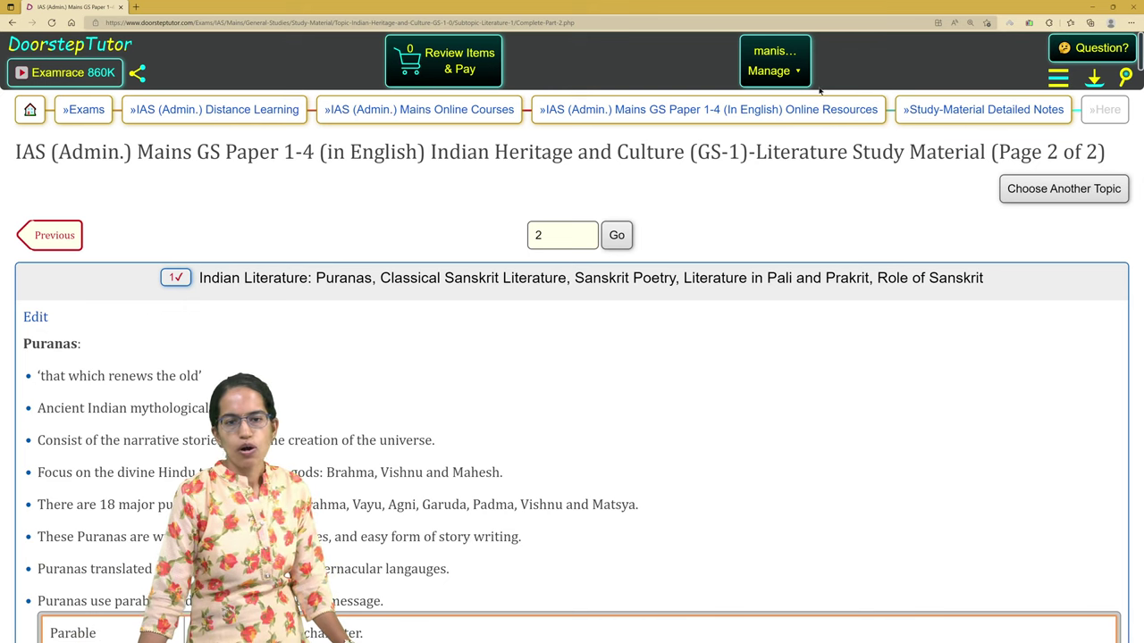
Return to the Study-Material Detailed Notes list and scroll down to the Literature subtopic
left_click(1019, 110)
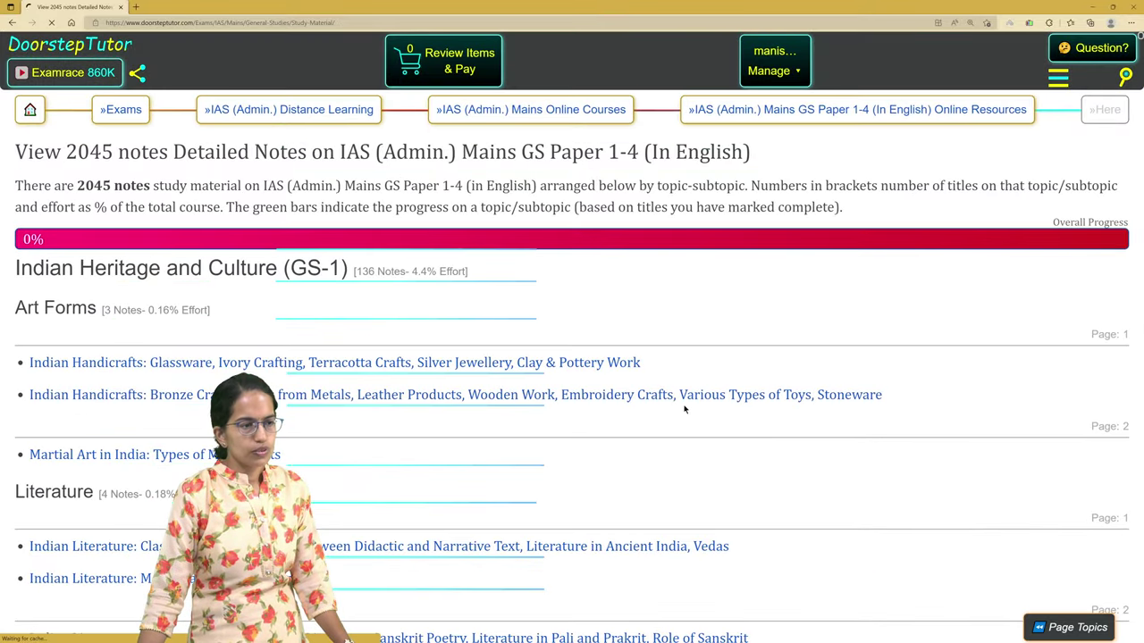
scroll(661, 393, "down", 1)
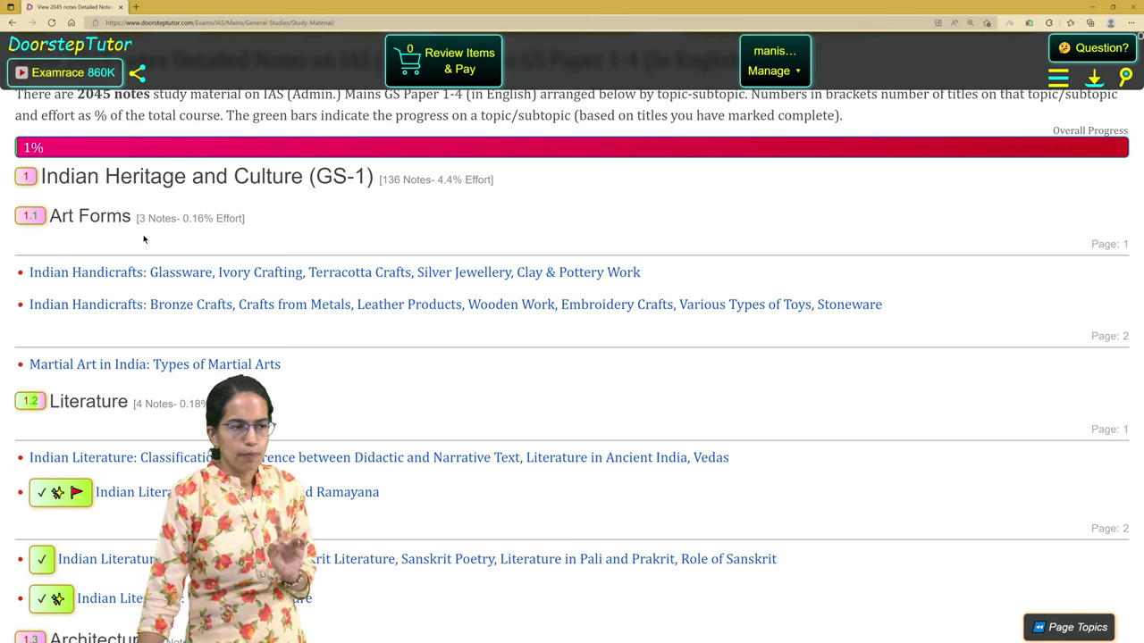
scroll(443, 332, "down", 3)
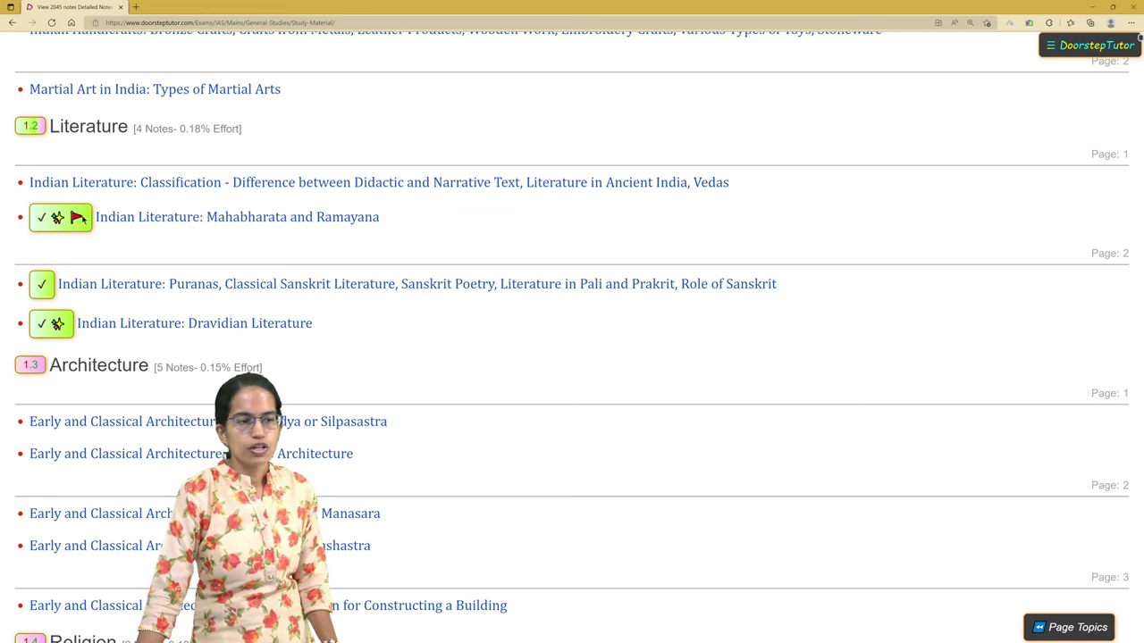
Flag the Indian Literature Classification note for review, mark it complete, then go back to the topic list
left_click(129, 217)
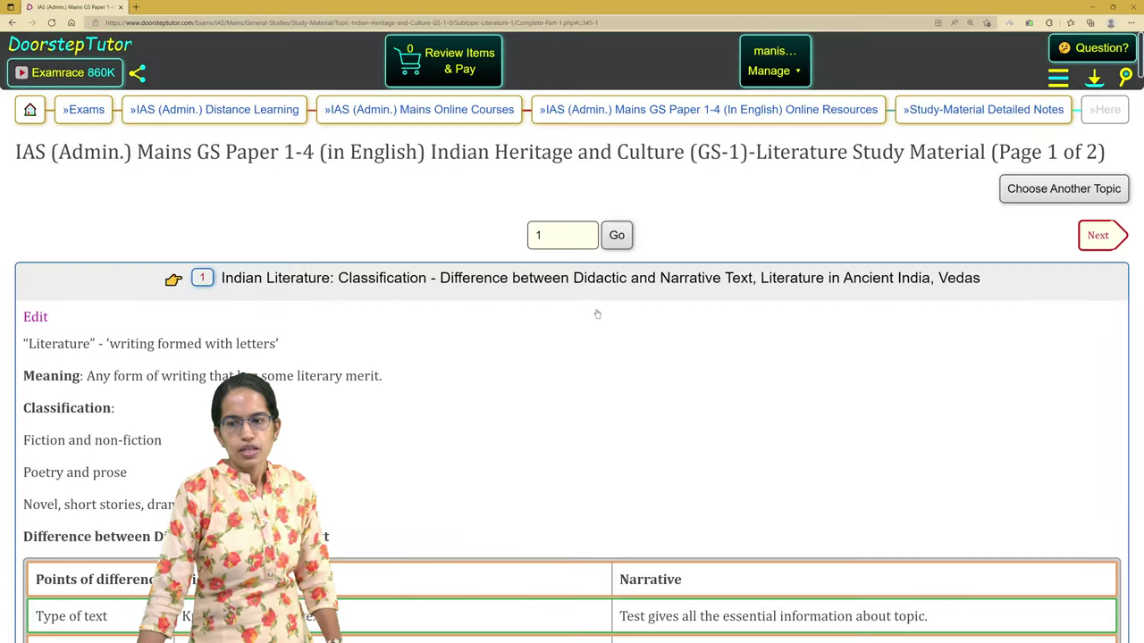
scroll(598, 313, "down", 10)
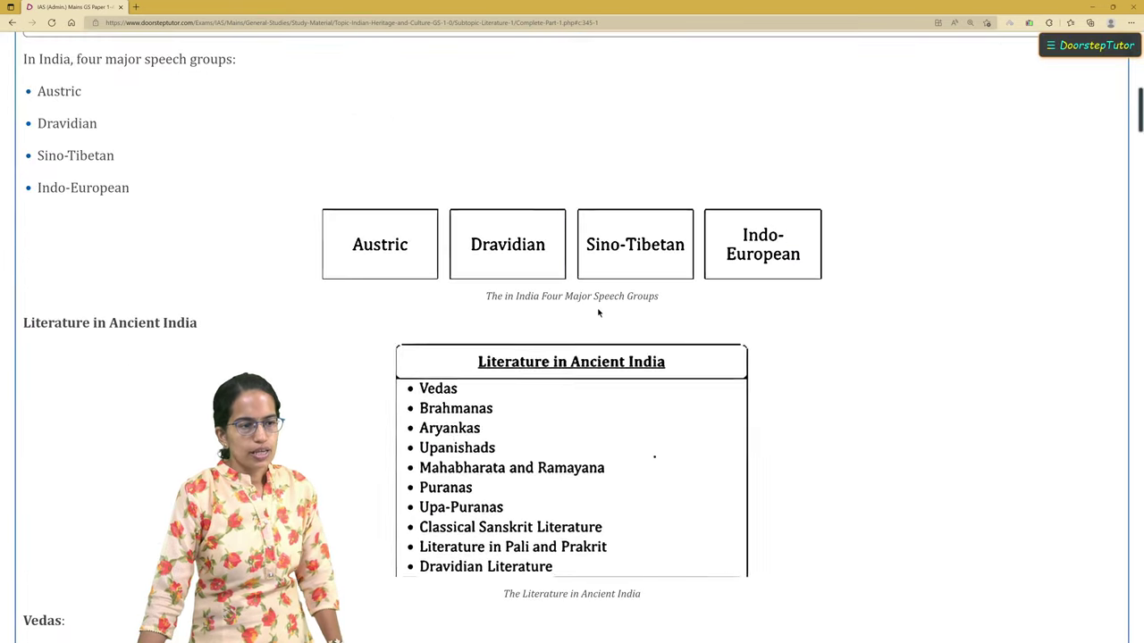
scroll(599, 312, "down", 20)
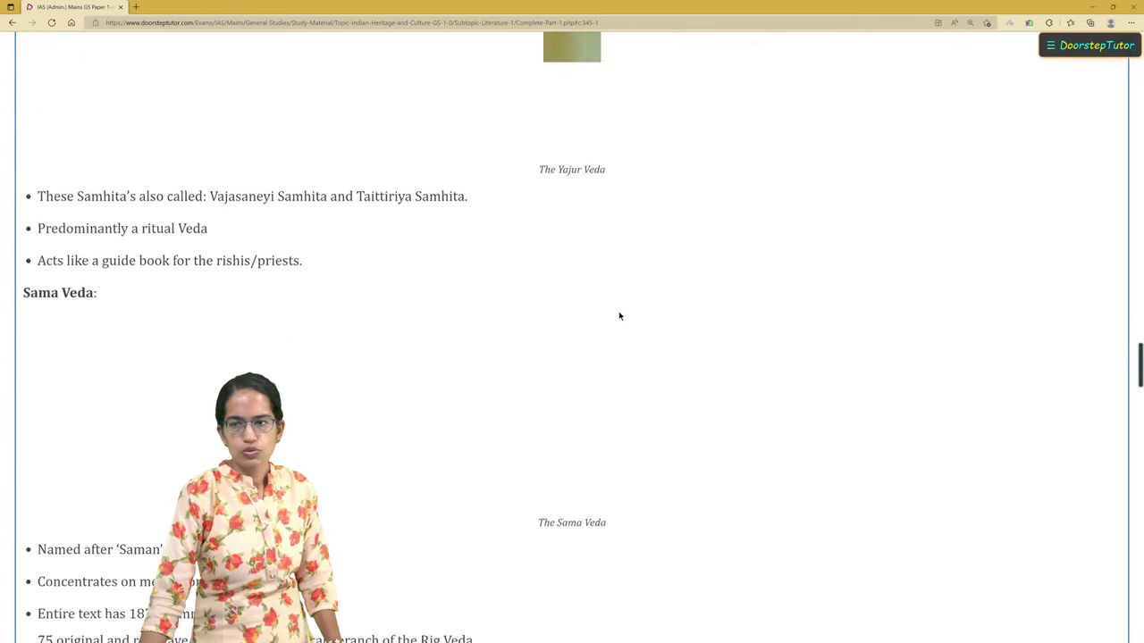
scroll(669, 375, "down", 20)
scroll(656, 350, "up", 5)
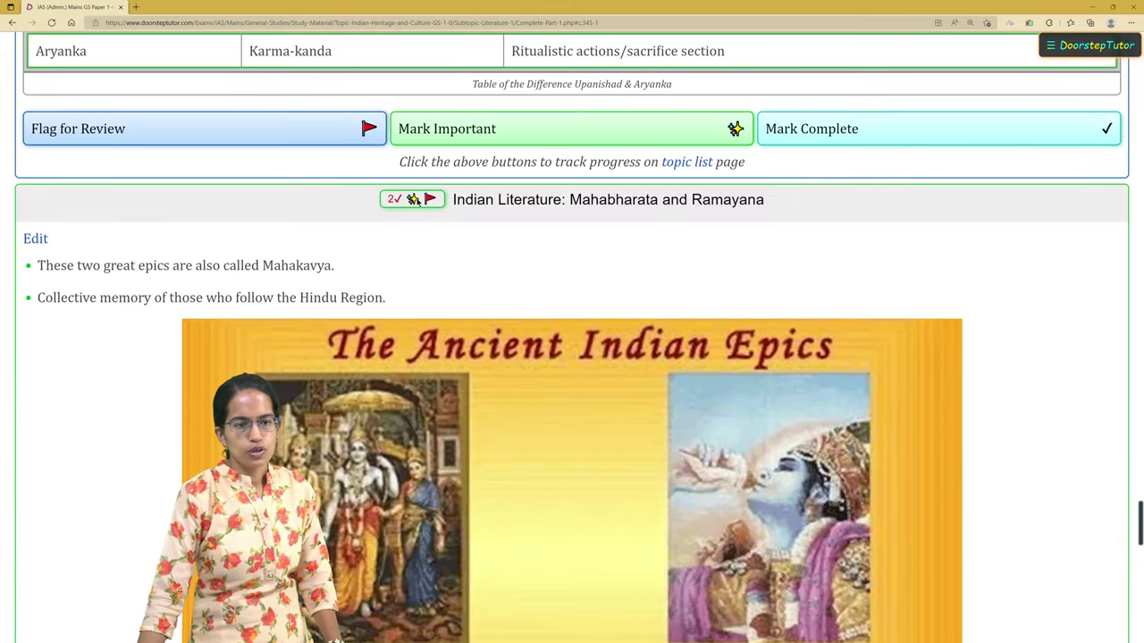
left_click(319, 143)
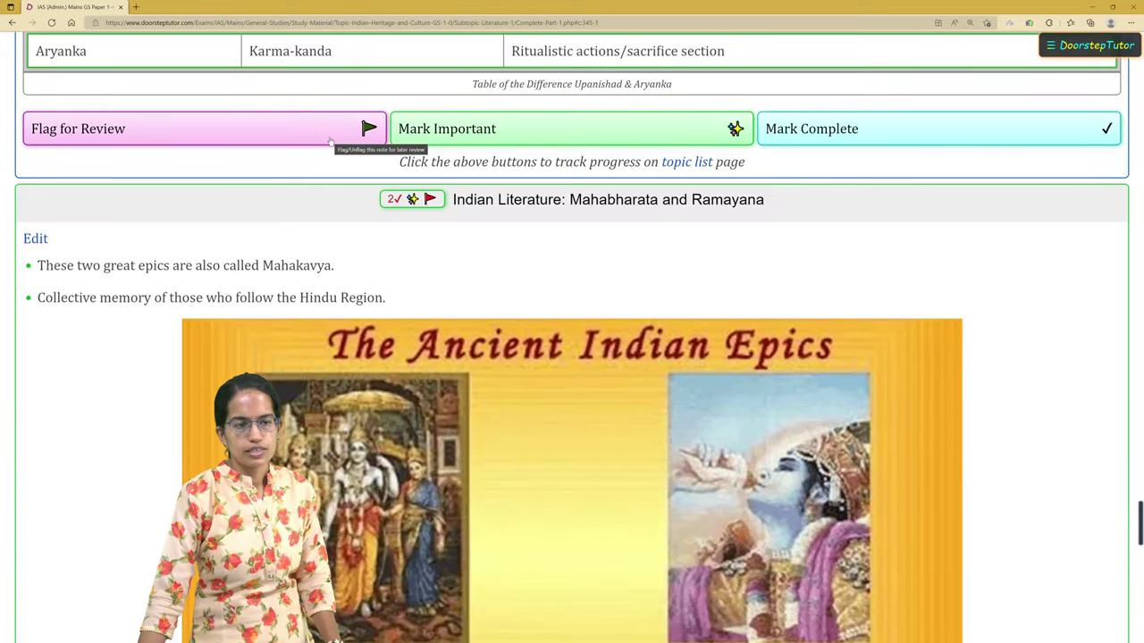
left_click(881, 129)
scroll(842, 226, "up", 15)
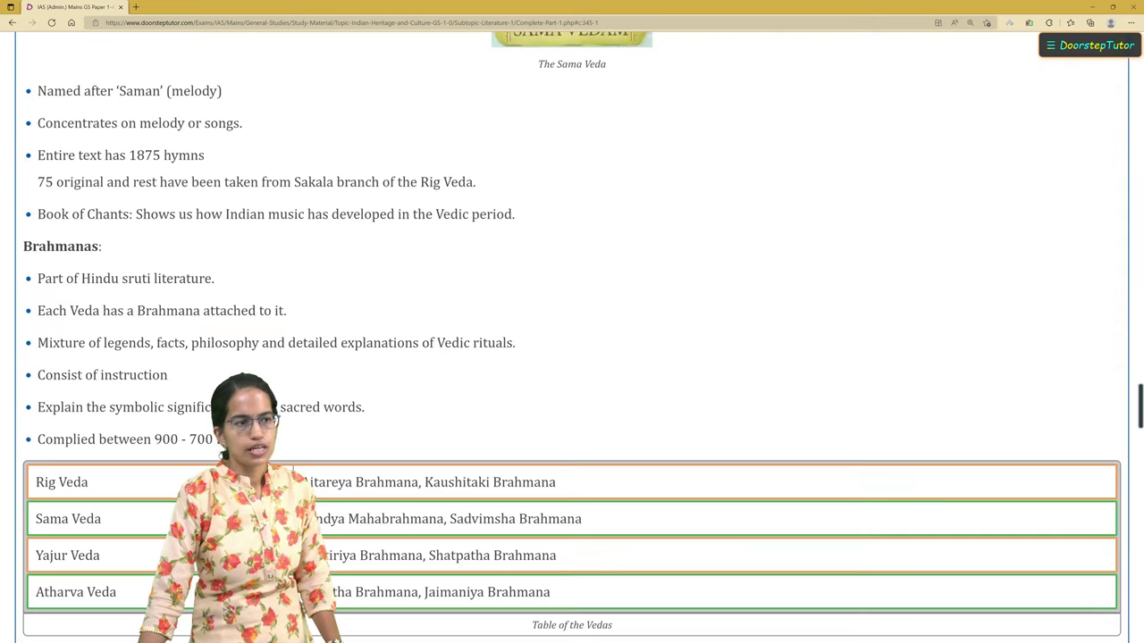
left_click(12, 22)
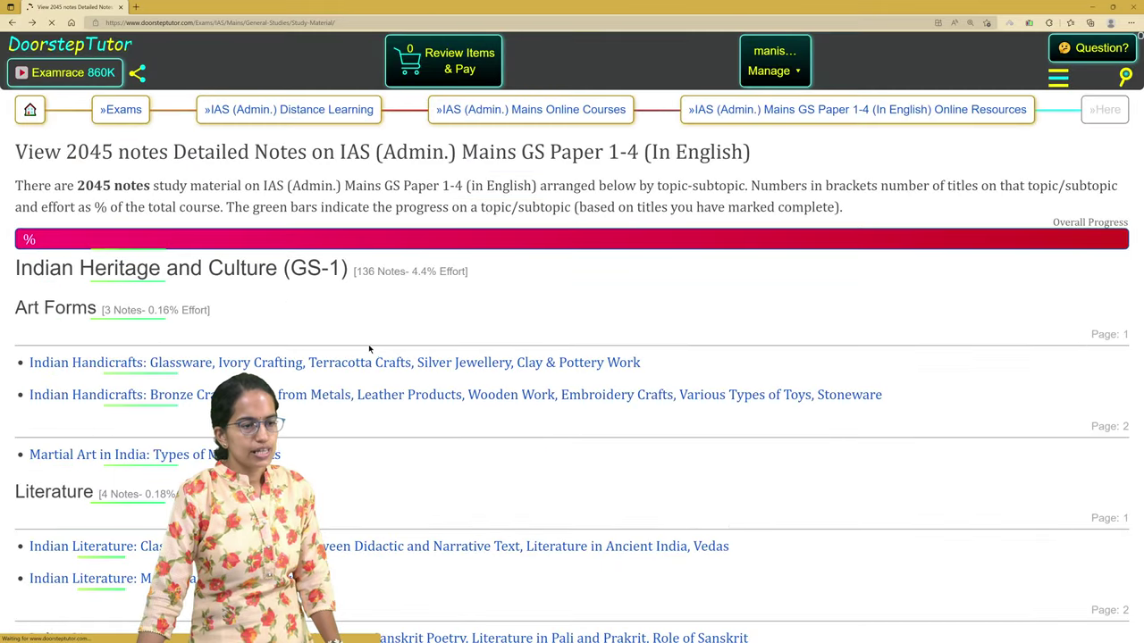
Scroll the topic list to check the four Literature read ticks and the 1% overall progress bar
scroll(367, 344, "up", 4)
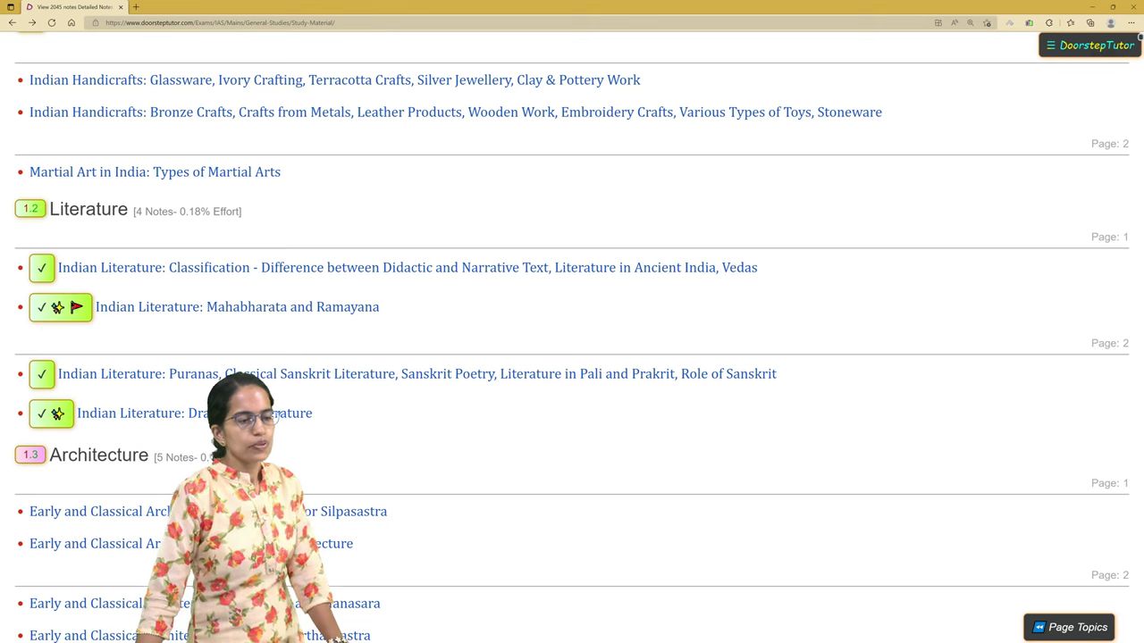
scroll(398, 379, "up", 3)
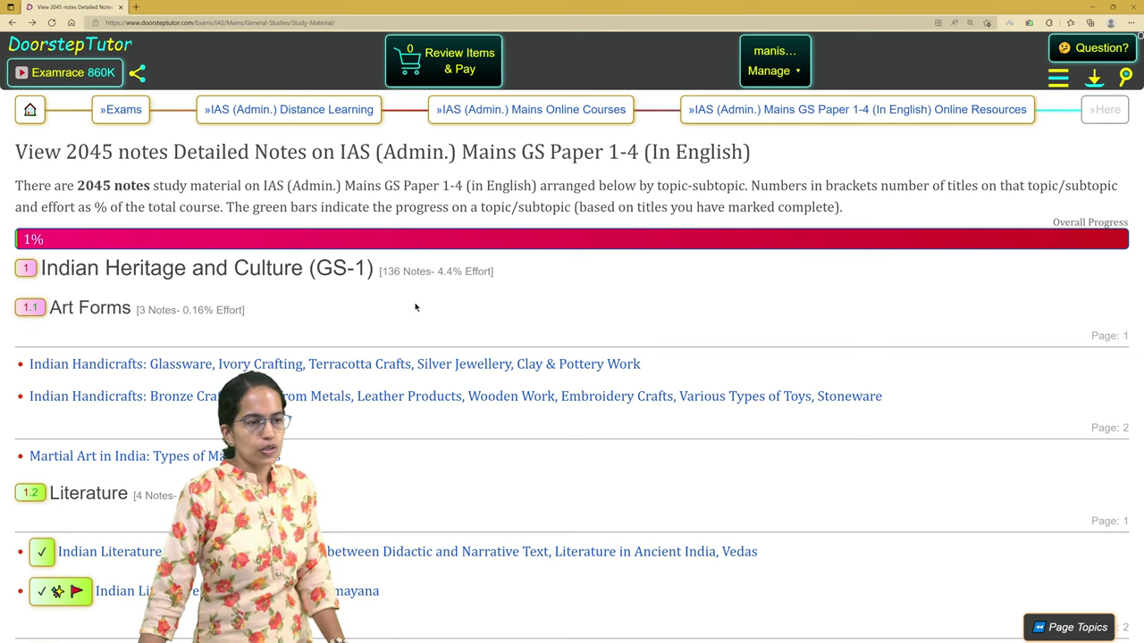
scroll(420, 317, "down", 10)
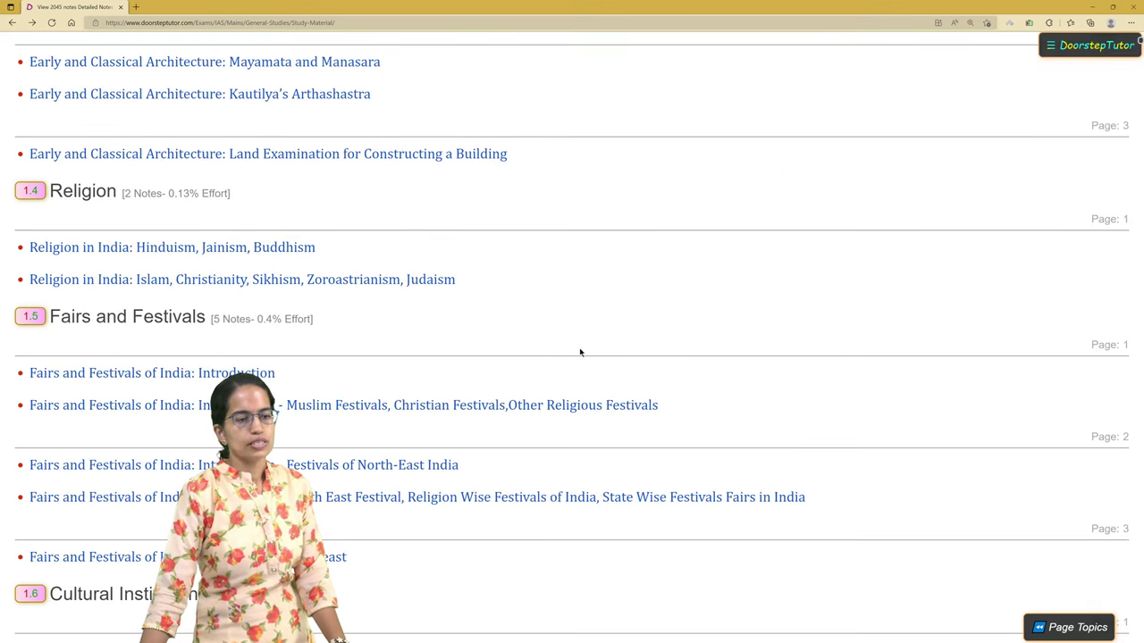
scroll(579, 351, "down", 5)
scroll(579, 351, "up", 20)
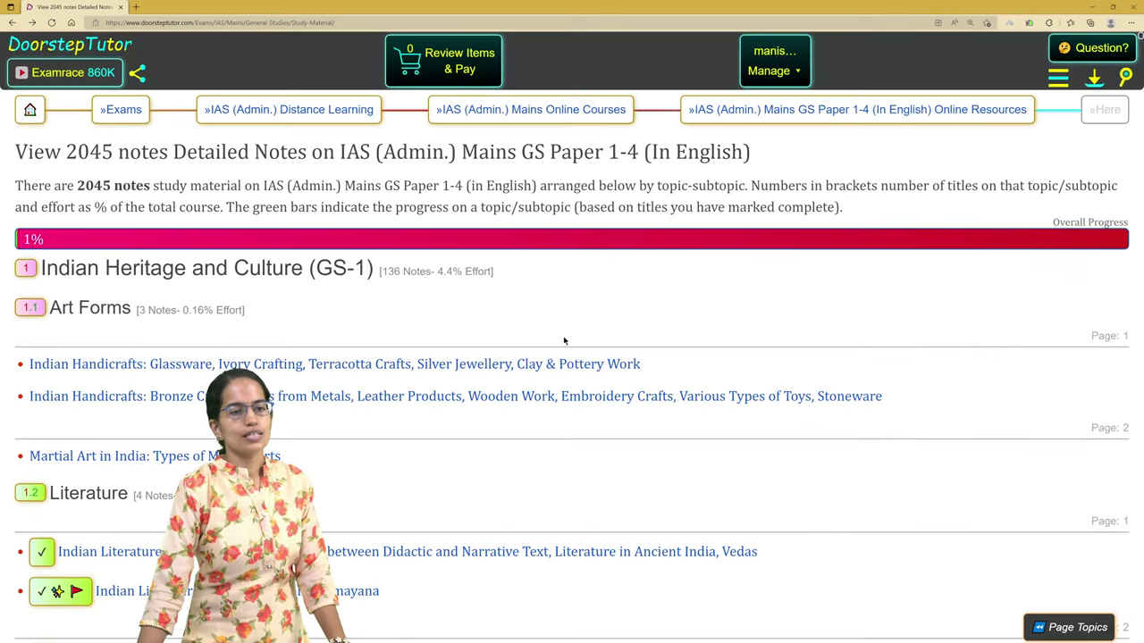
scroll(564, 340, "down", 2)
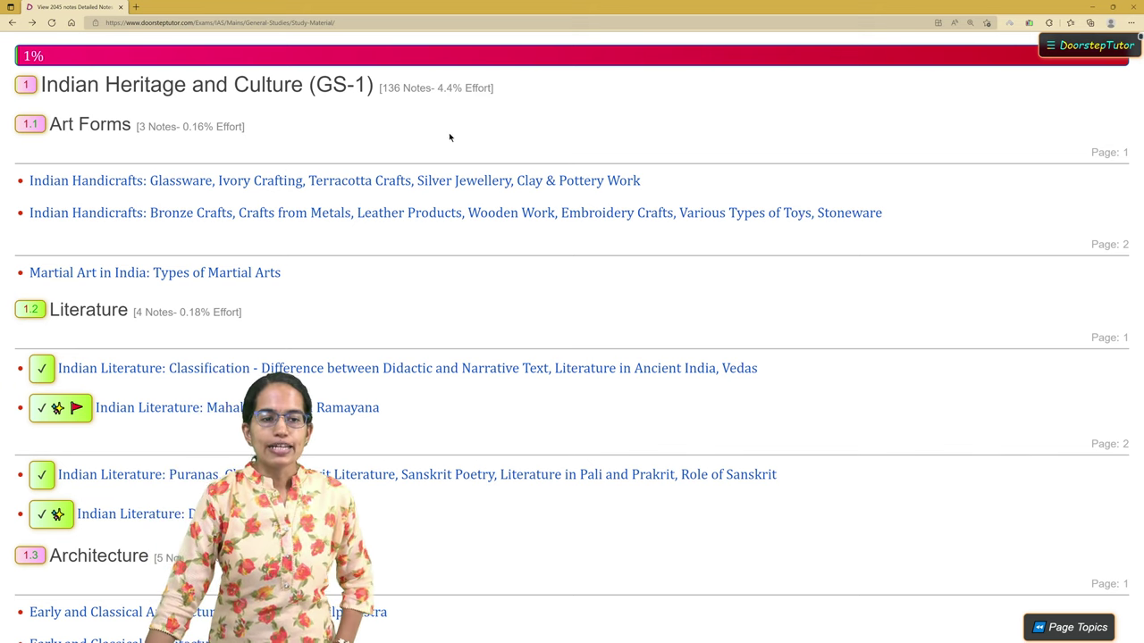
scroll(600, 352, "down", 15)
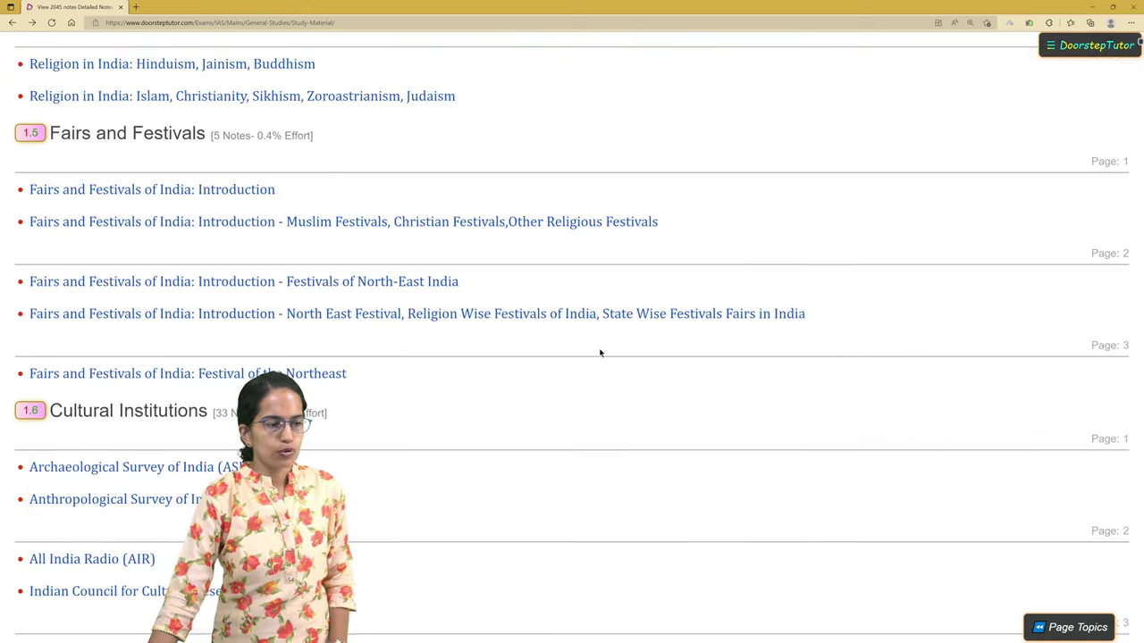
scroll(600, 352, "down", 20)
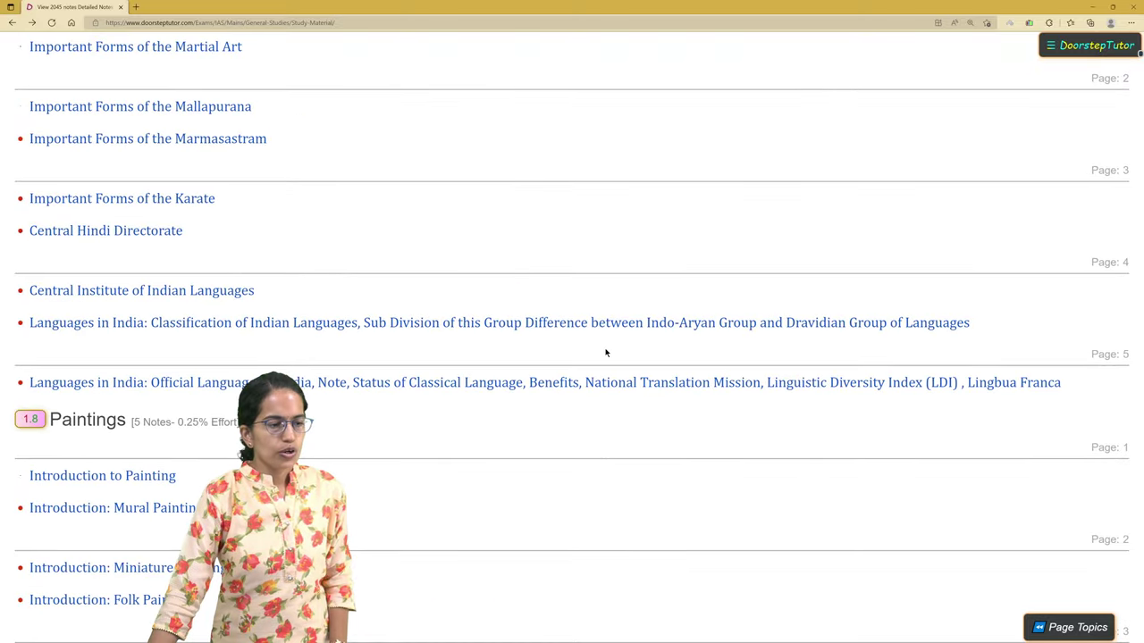
scroll(605, 352, "down", 20)
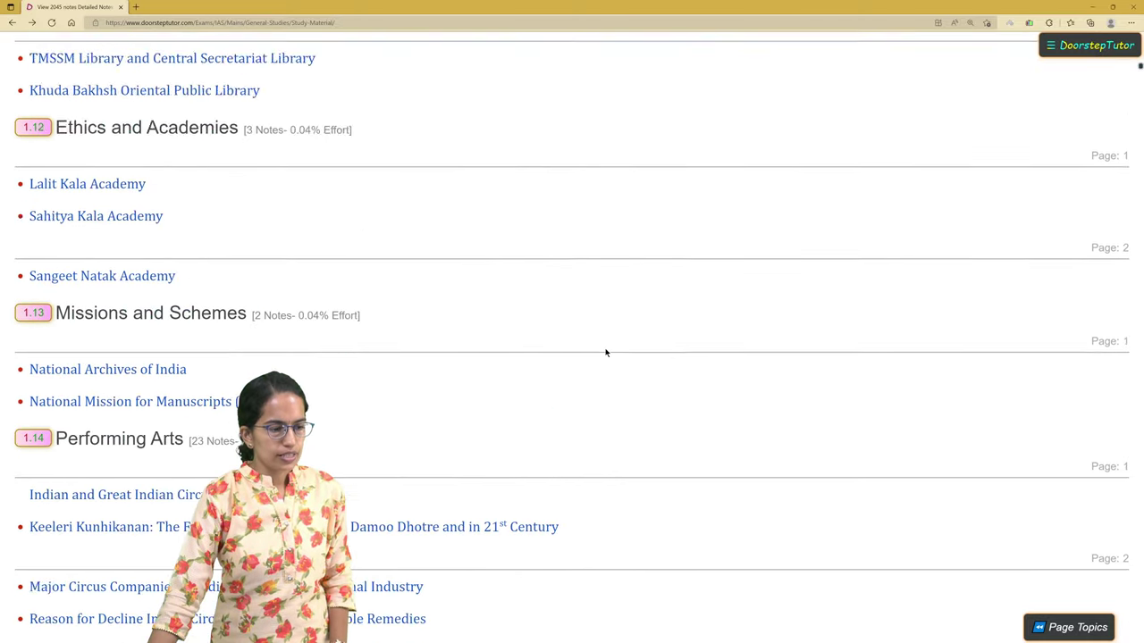
scroll(605, 352, "down", 2)
scroll(153, 209, "up", 8)
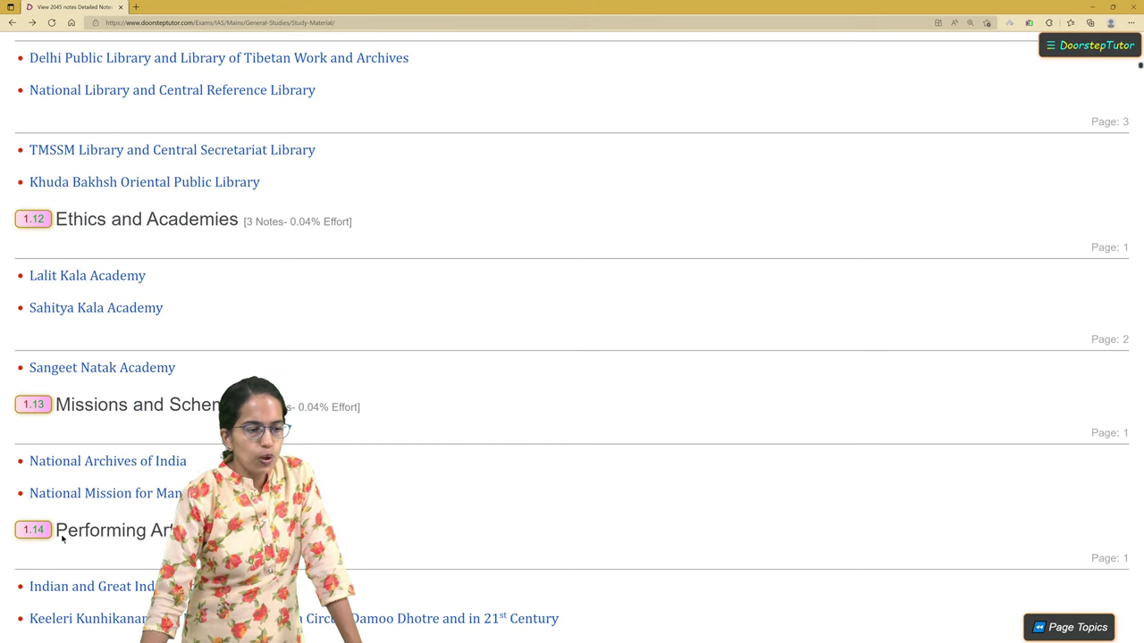
scroll(535, 391, "down", 20)
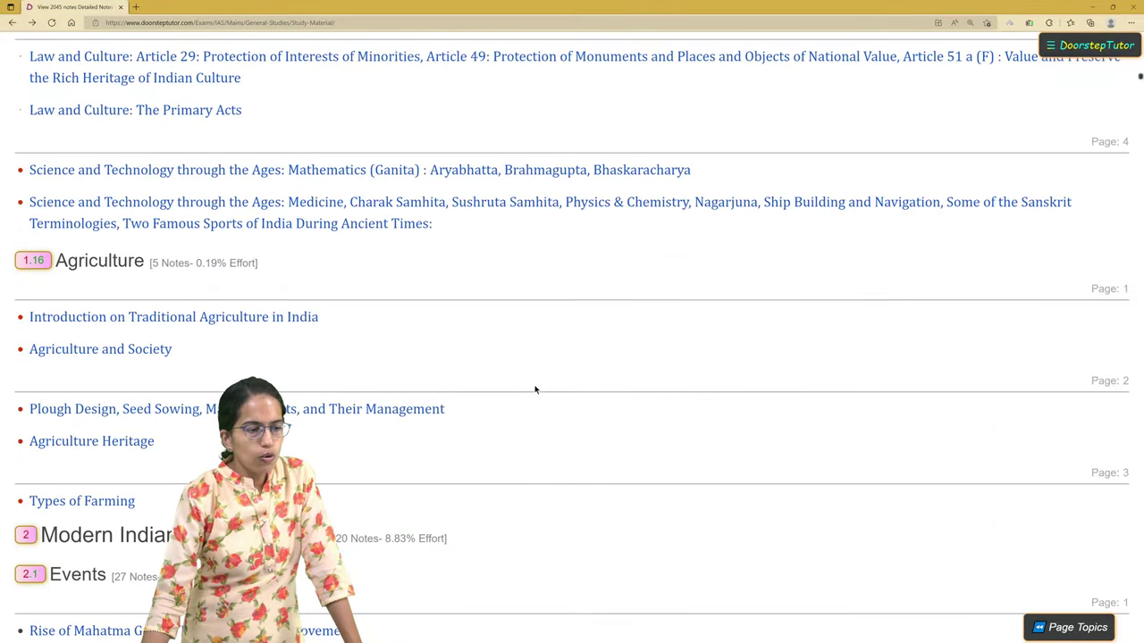
scroll(535, 390, "down", 4)
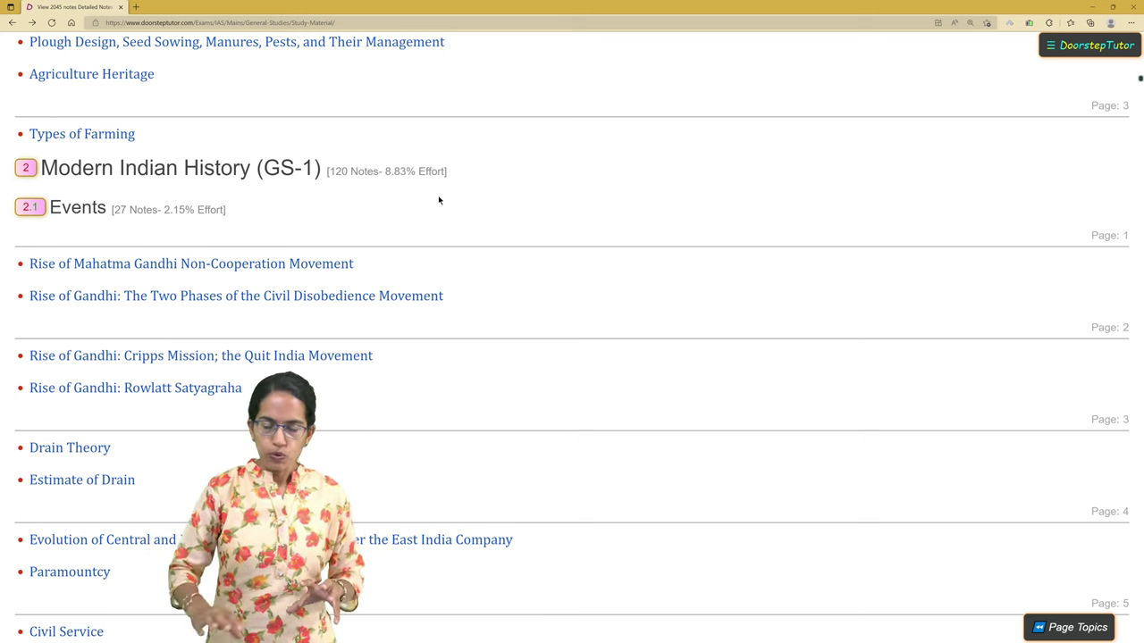
scroll(437, 232, "down", 8)
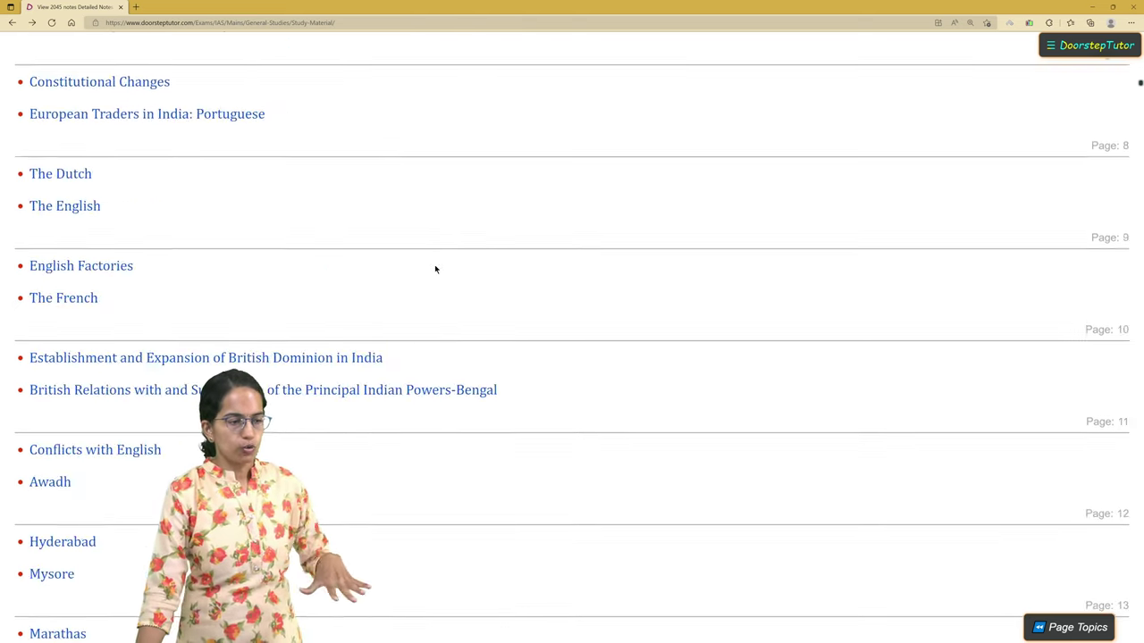
scroll(478, 350, "down", 6)
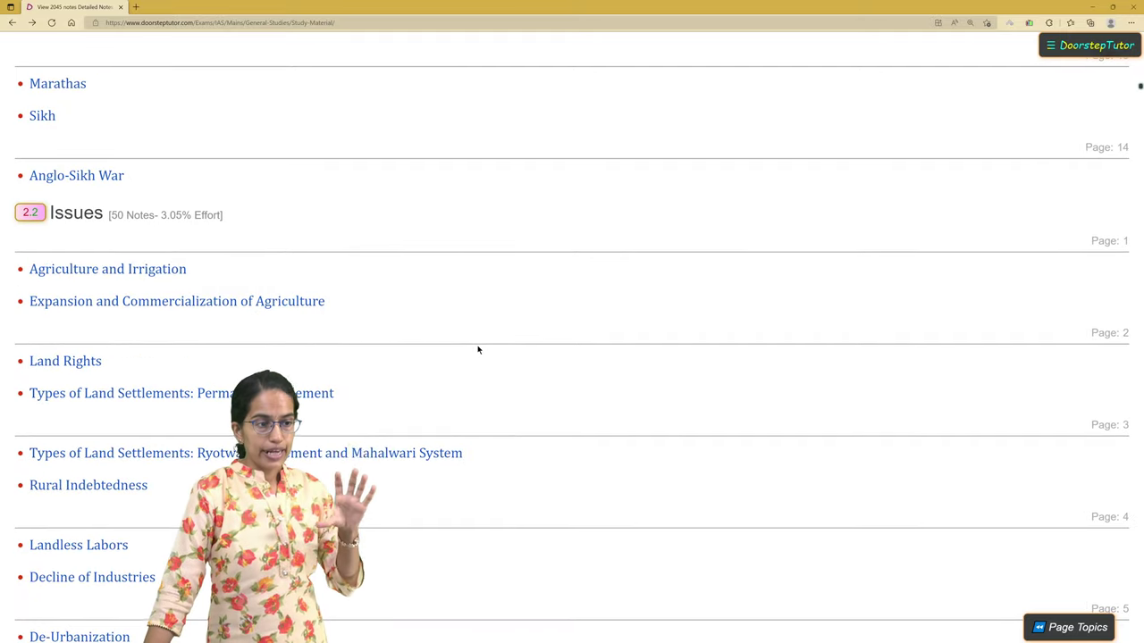
scroll(478, 351, "up", 2)
scroll(479, 350, "up", 10)
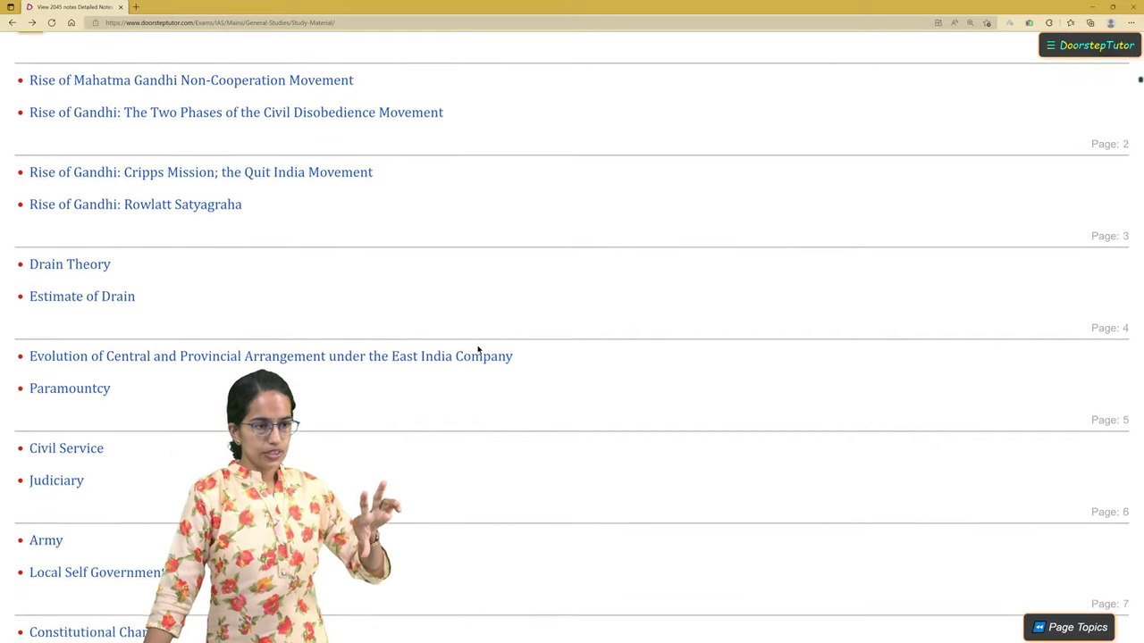
scroll(478, 351, "up", 2)
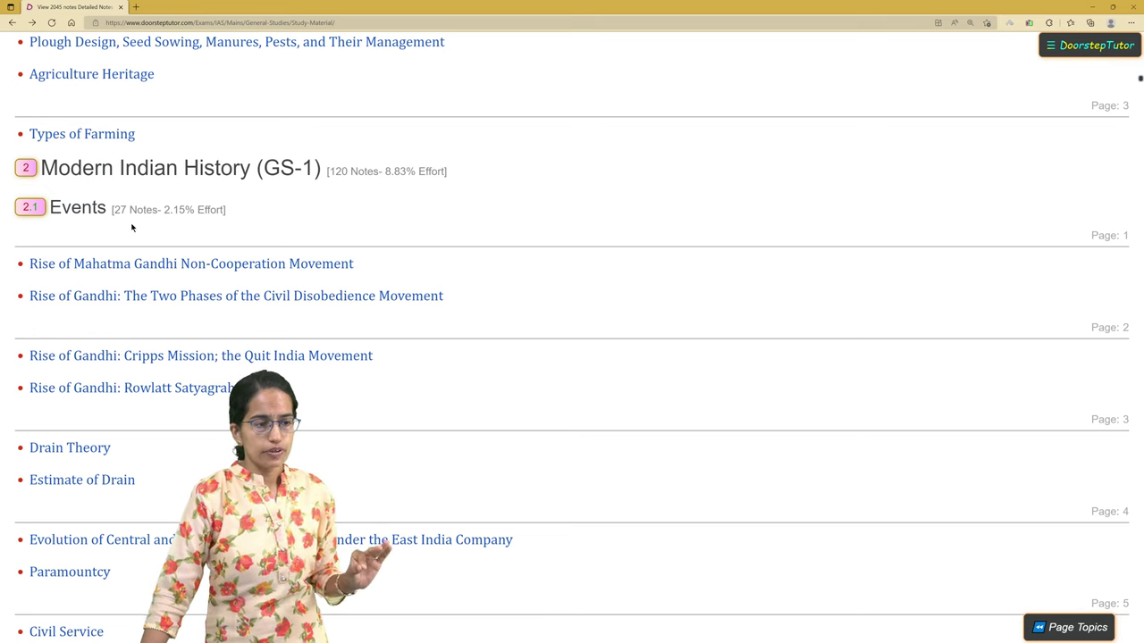
scroll(404, 325, "down", 15)
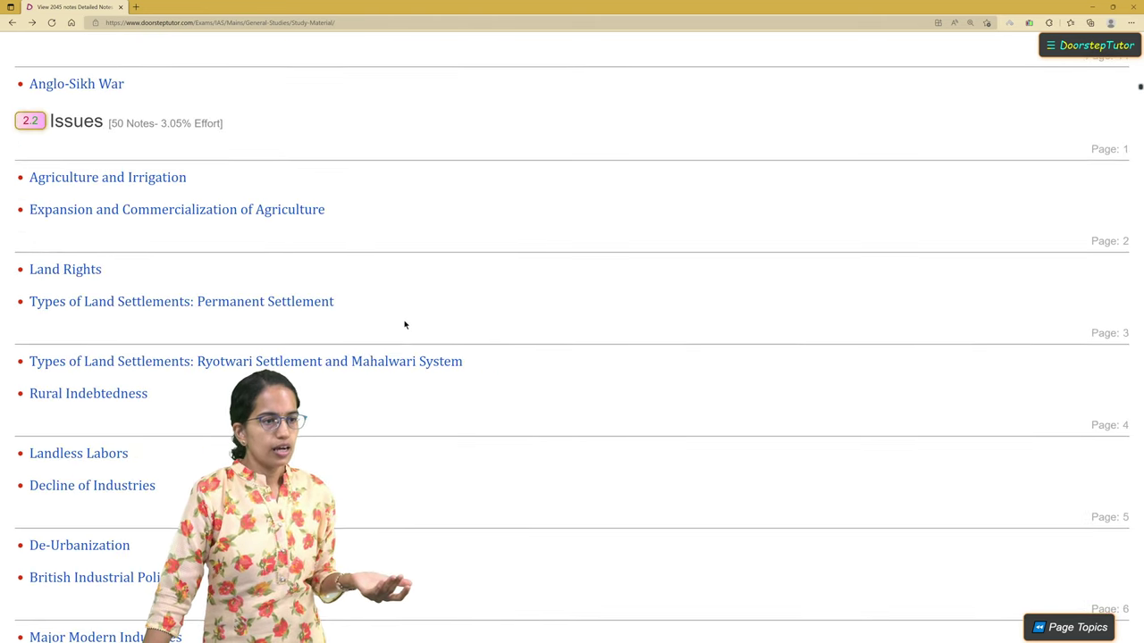
scroll(403, 324, "up", 15)
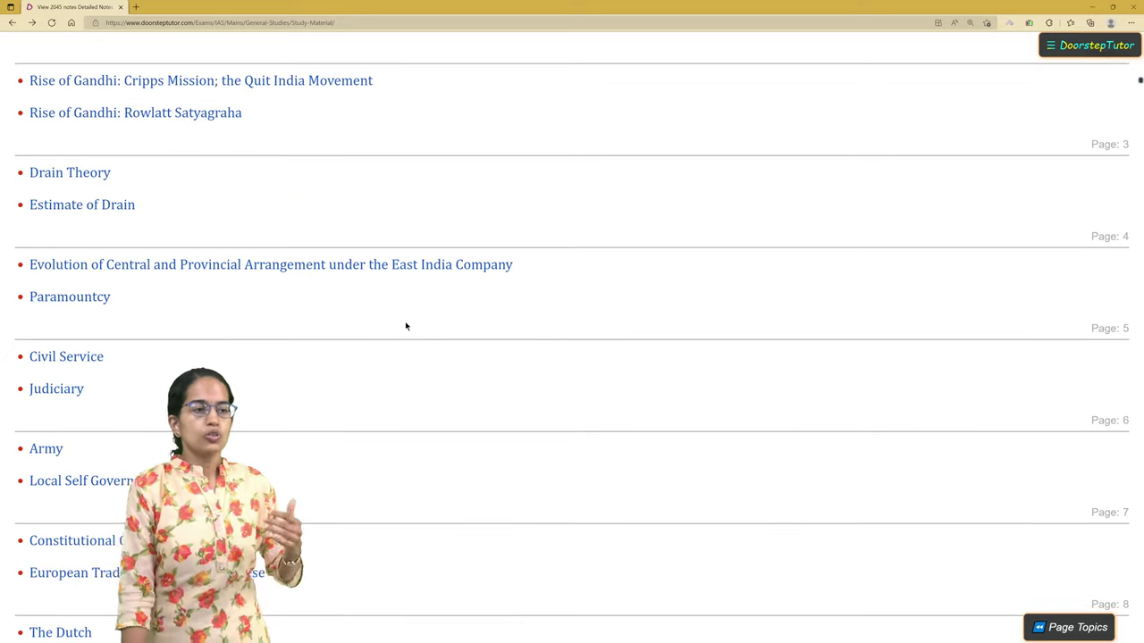